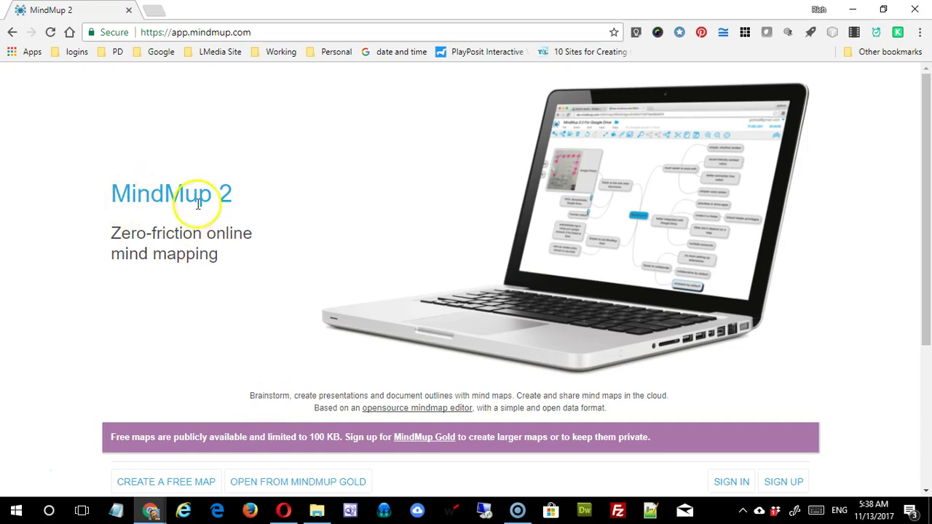
# - Start a new free public mind map from the MindMup home page
pyautogui.scroll(-2, 292, 254)
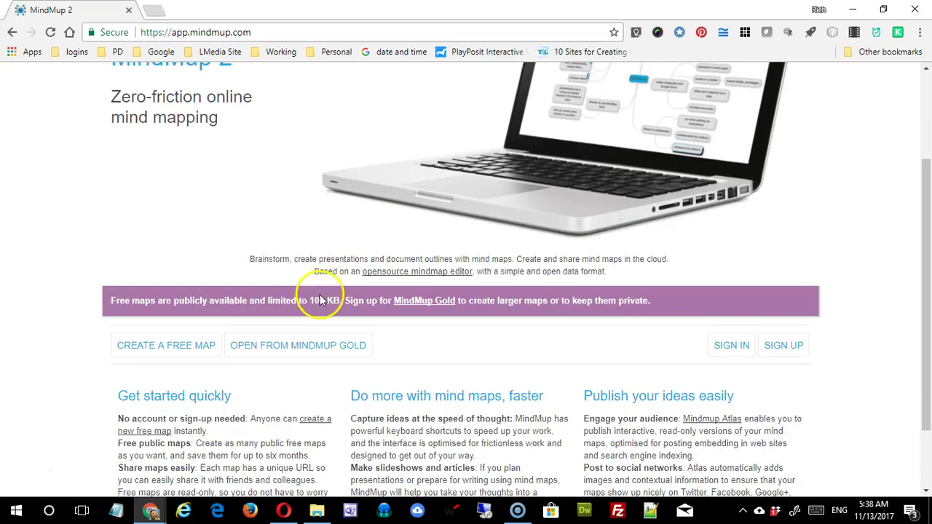
pyautogui.click(193, 346)
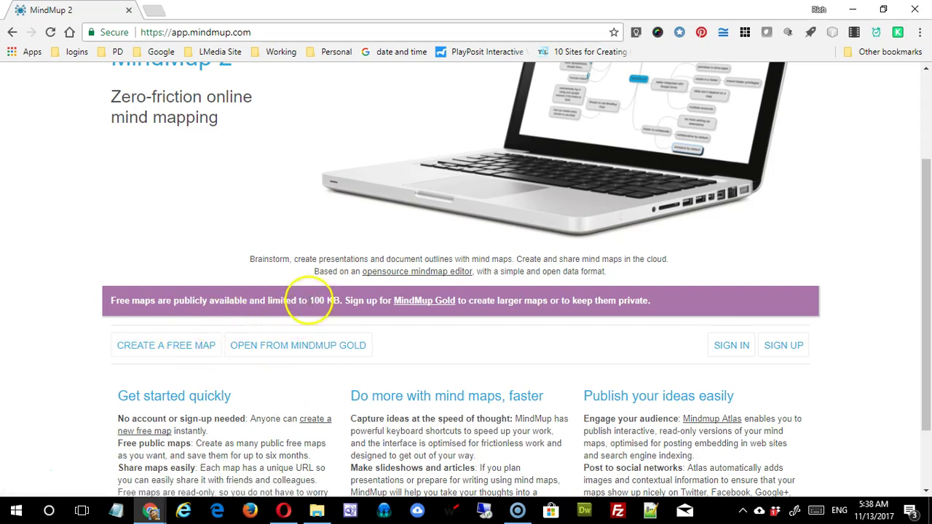
pyautogui.moveTo(310, 301); pyautogui.dragTo(330, 300)
pyautogui.click(198, 348)
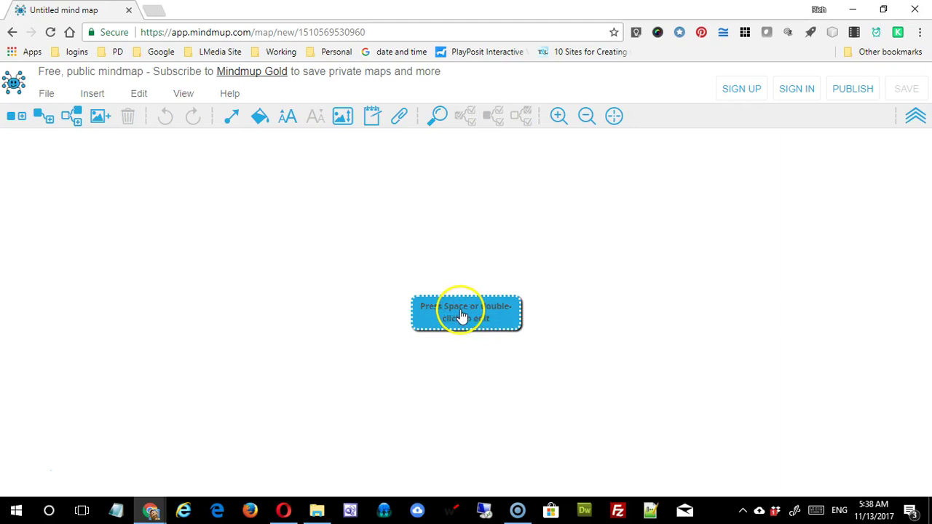
# - Name the central node "Health"
pyautogui.doubleClick(461, 315)
pyautogui.write('Health')
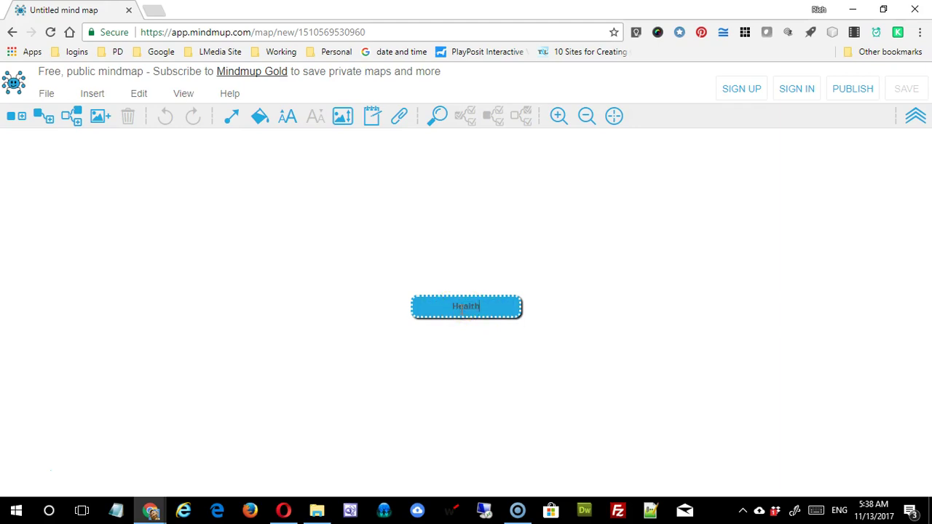
pyautogui.press('Return')
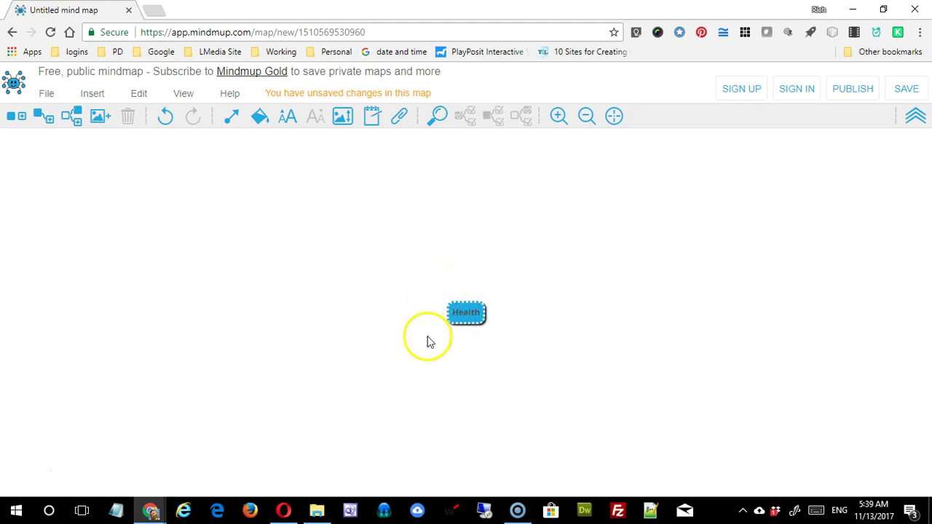
pyautogui.click(20, 125)
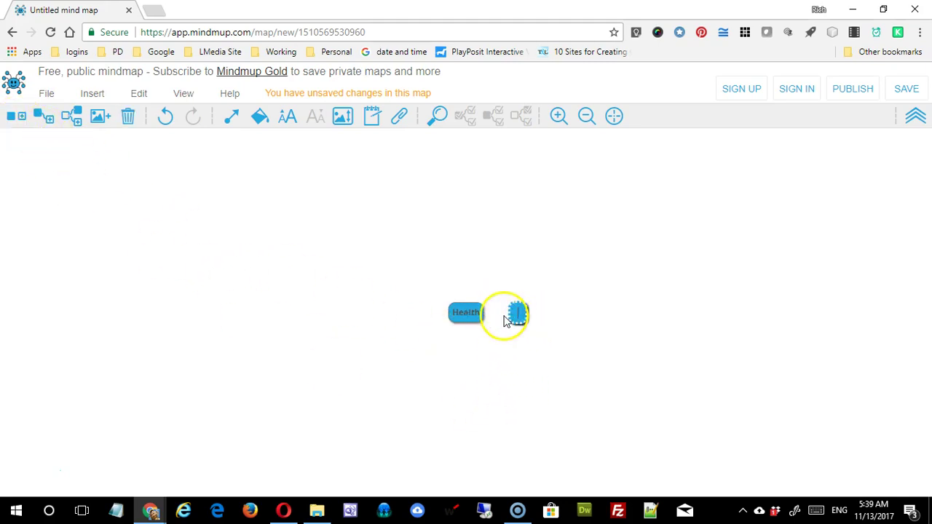
pyautogui.moveTo(505, 316)
pyautogui.mouseDown()
pyautogui.moveTo(467, 310)
pyautogui.moveTo(477, 313)
pyautogui.mouseUp()
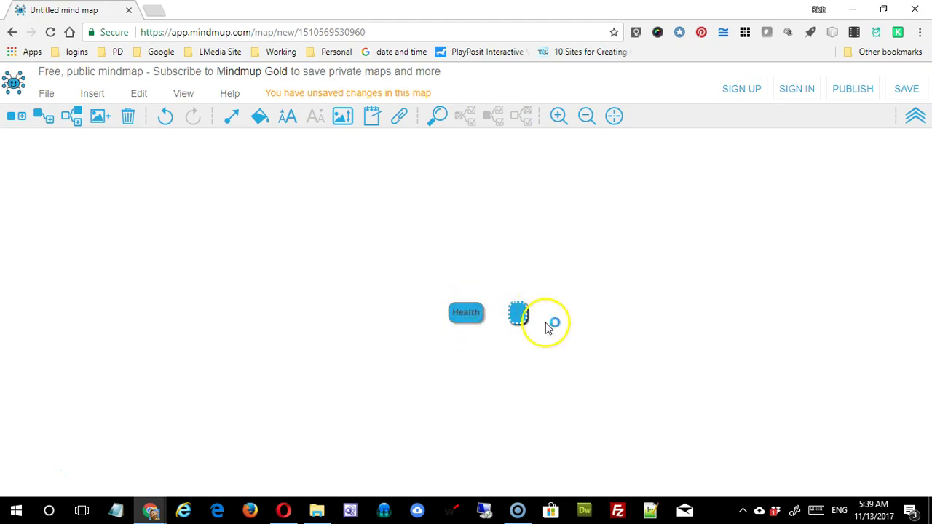
pyautogui.doubleClick(519, 312)
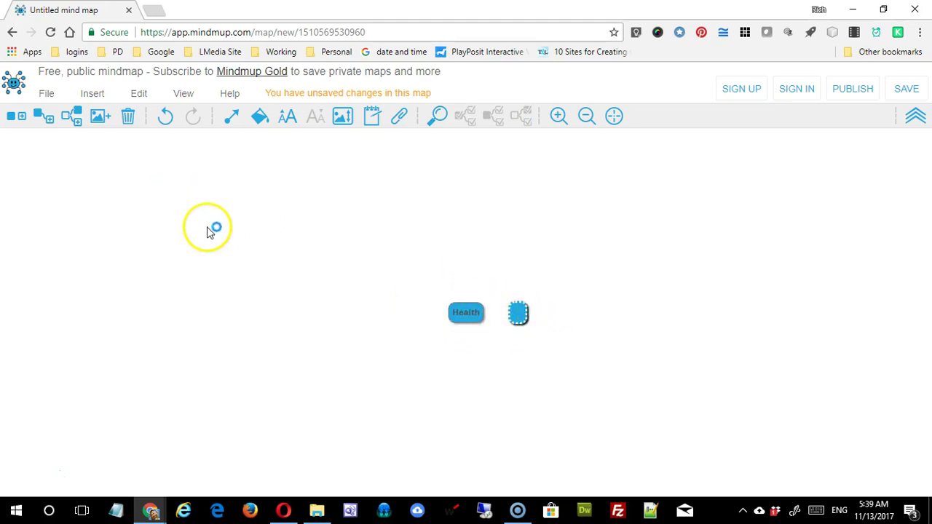
pyautogui.click(264, 280)
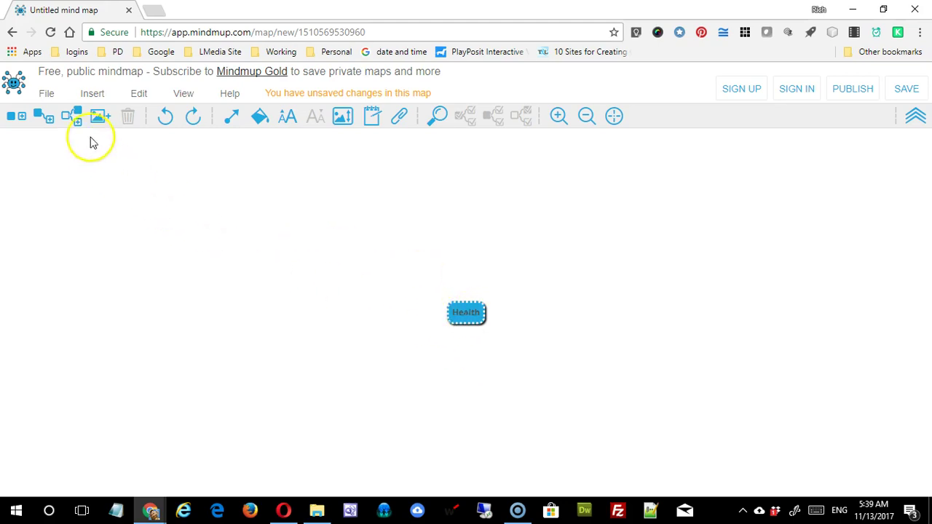
# - Add three child nodes to the Health node, named "Exercise", "Diet" and "Sleep"
pyautogui.click(44, 116)
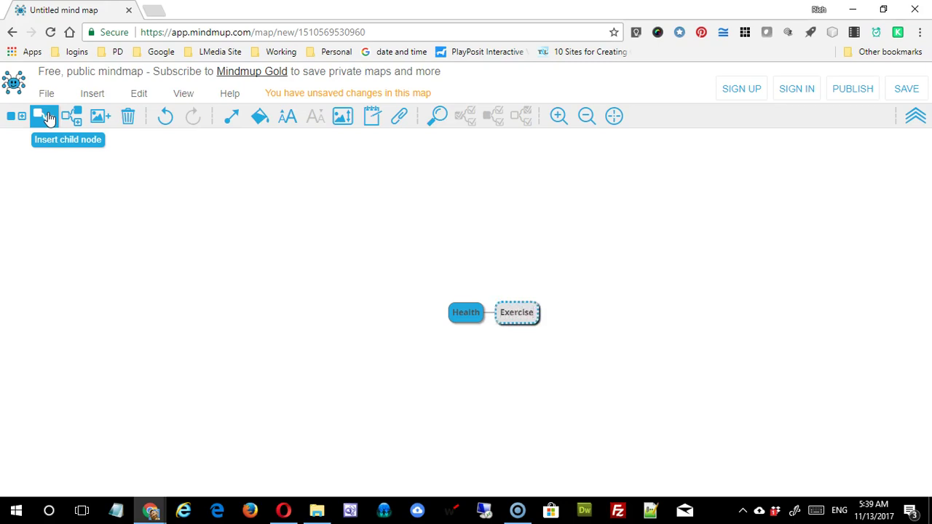
pyautogui.click(463, 314)
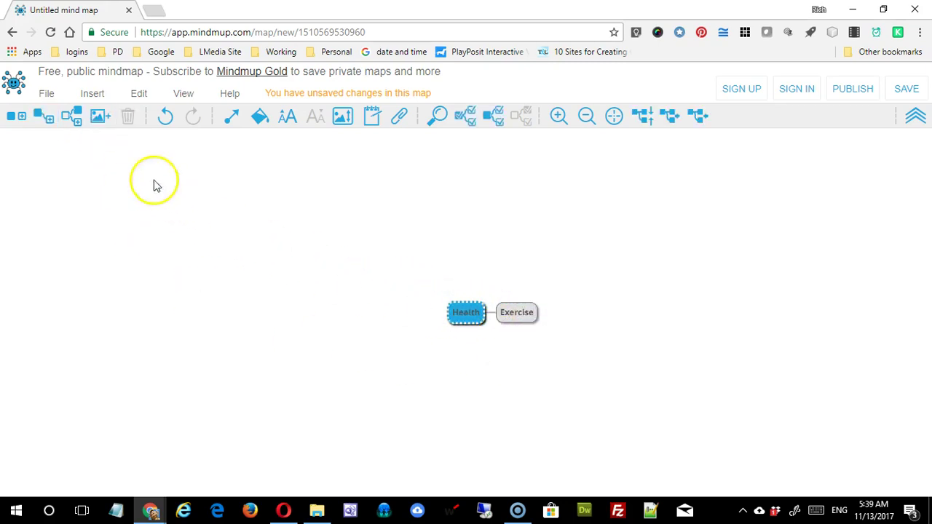
pyautogui.click(44, 117)
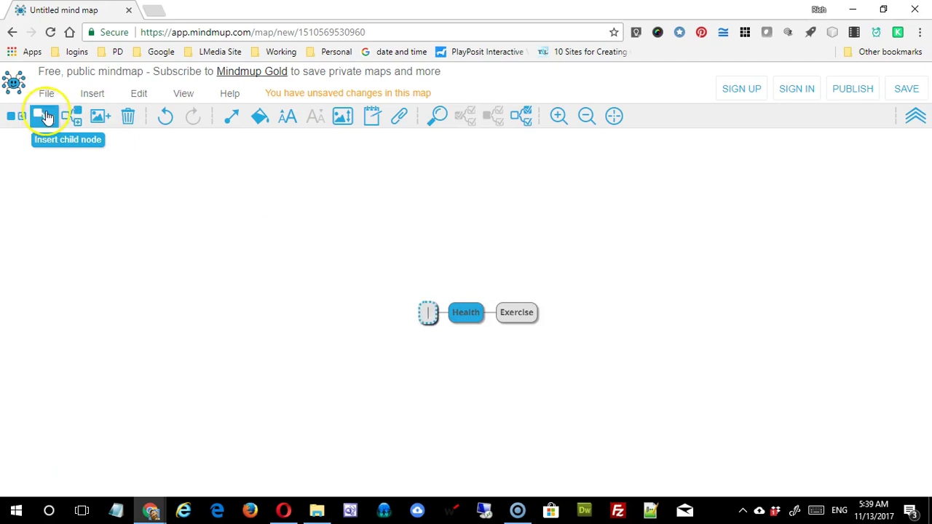
pyautogui.write('Diet')
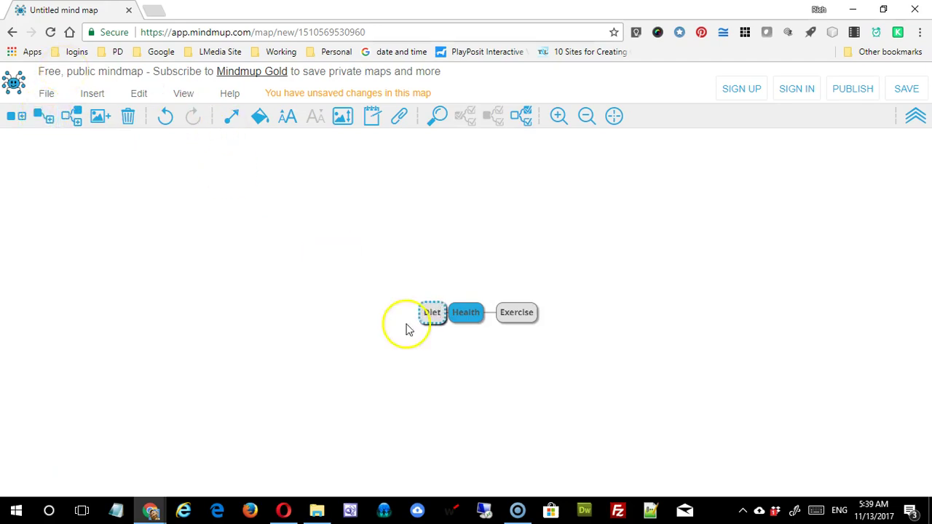
pyautogui.press('Return')
pyautogui.click(469, 314)
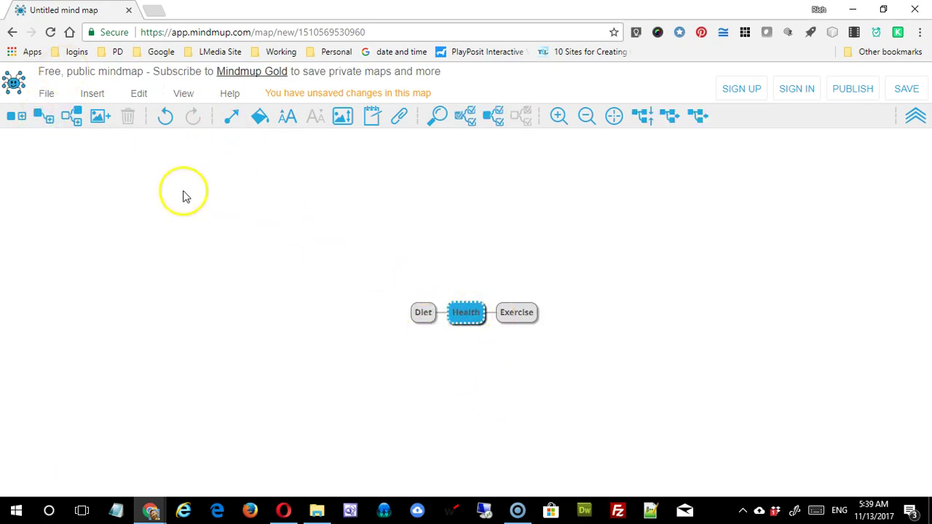
pyautogui.click(47, 118)
pyautogui.write('Sleep')
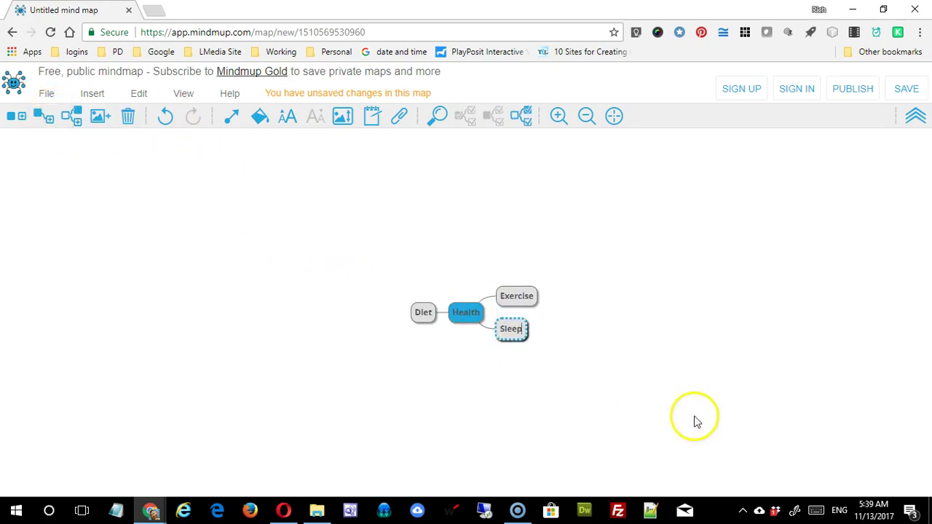
# - Move the Health node up and reposition the Sleep, Exercise and Diet nodes beneath it
pyautogui.moveTo(466, 312)
pyautogui.mouseDown()
pyautogui.moveTo(466, 202)
pyautogui.moveTo(460, 242)
pyautogui.mouseUp()
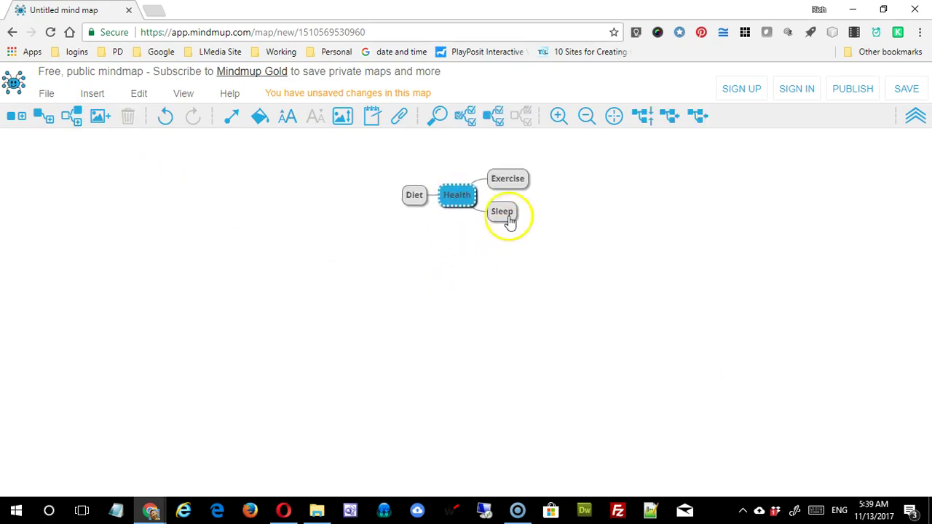
pyautogui.moveTo(510, 218)
pyautogui.mouseDown()
pyautogui.moveTo(479, 287)
pyautogui.moveTo(508, 251)
pyautogui.mouseUp()
pyautogui.moveTo(508, 170); pyautogui.dragTo(447, 301)
pyautogui.moveTo(415, 179)
pyautogui.mouseDown()
pyautogui.moveTo(343, 299)
pyautogui.moveTo(350, 305)
pyautogui.mouseUp()
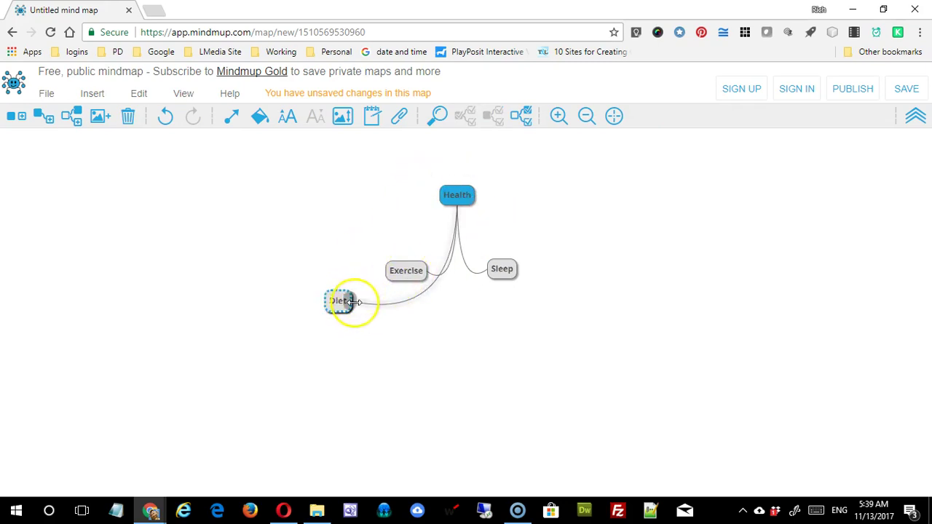
# - Widen Diet slightly and spread the child nodes under Health, with Sleep farther out to the right and Exercise lowest, between Diet and Sleep
pyautogui.moveTo(343, 310); pyautogui.dragTo(348, 286)
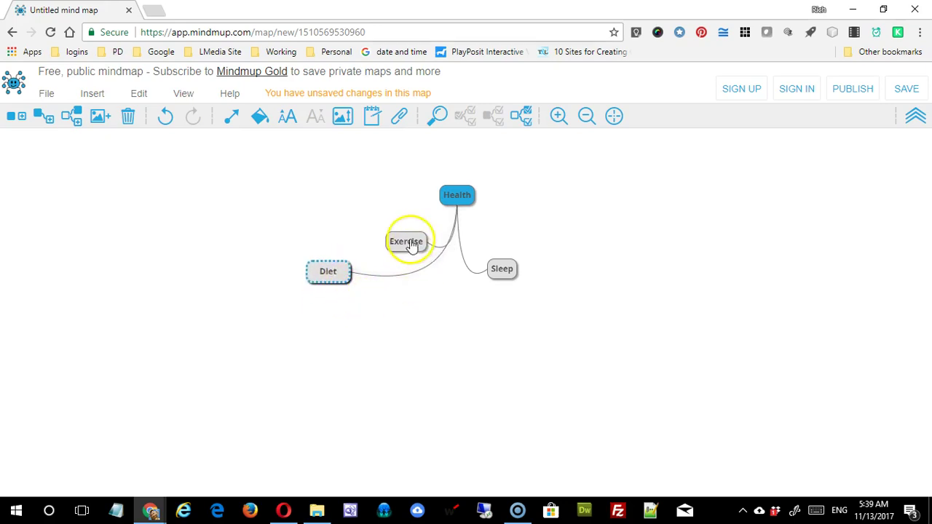
pyautogui.moveTo(408, 241)
pyautogui.mouseDown()
pyautogui.moveTo(437, 279)
pyautogui.moveTo(448, 279)
pyautogui.moveTo(441, 292)
pyautogui.mouseUp()
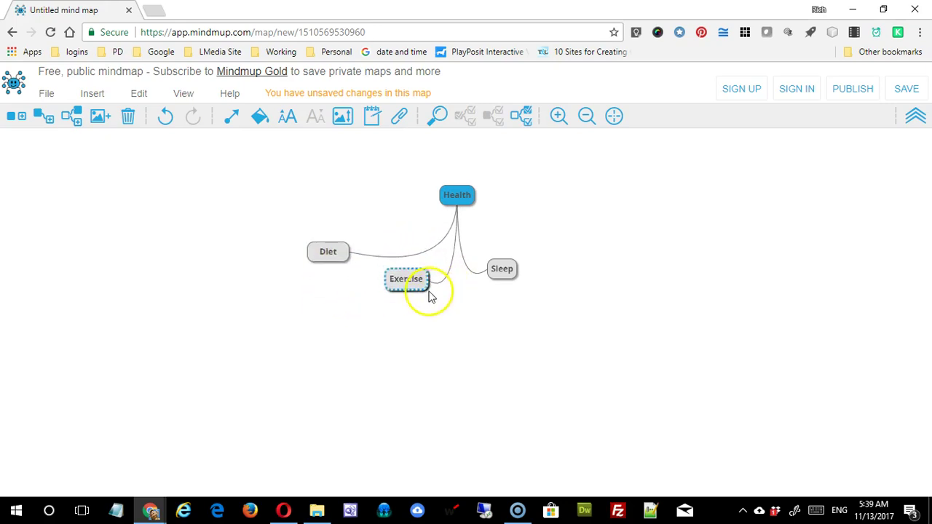
pyautogui.moveTo(501, 269); pyautogui.dragTo(580, 287)
pyautogui.moveTo(417, 281)
pyautogui.mouseDown()
pyautogui.moveTo(408, 287)
pyautogui.moveTo(460, 334)
pyautogui.moveTo(445, 333)
pyautogui.moveTo(502, 329)
pyautogui.mouseUp()
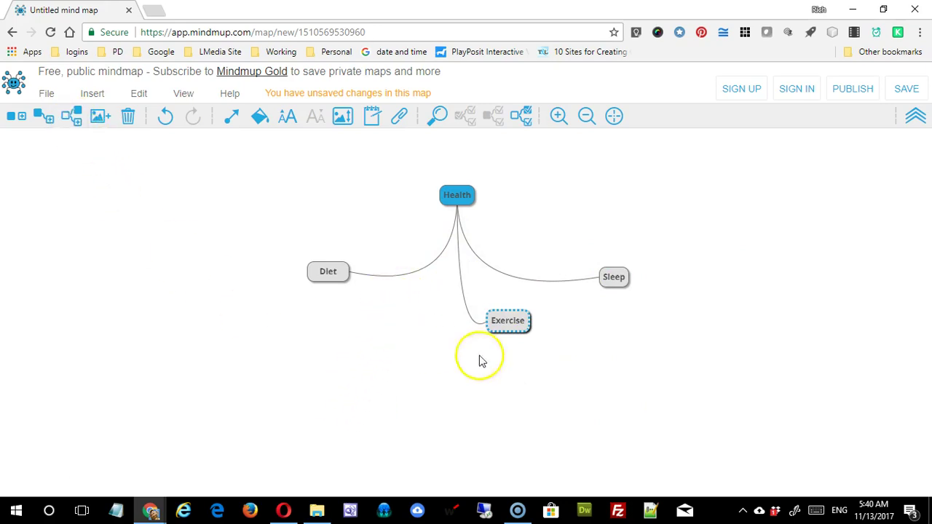
pyautogui.moveTo(503, 324); pyautogui.dragTo(437, 338)
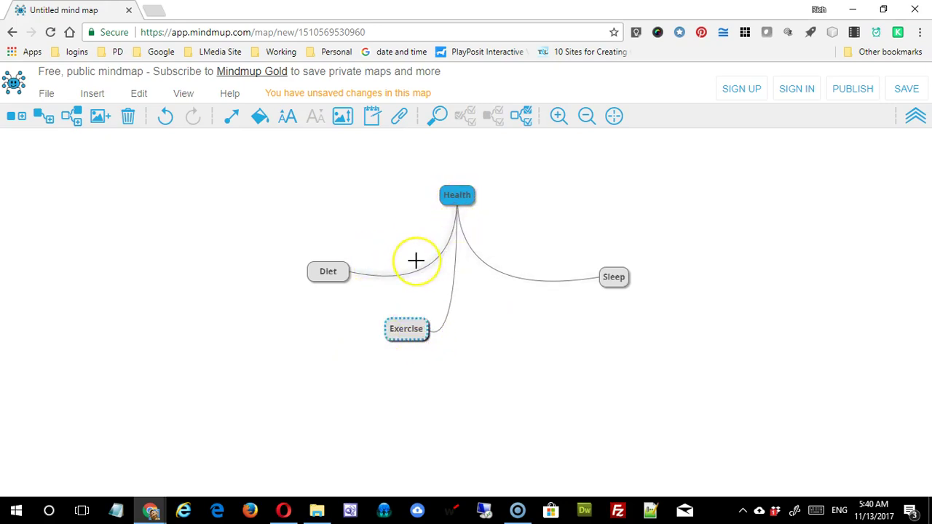
# - Add a sibling node named "Rest" to the Exercise node
pyautogui.click(460, 203)
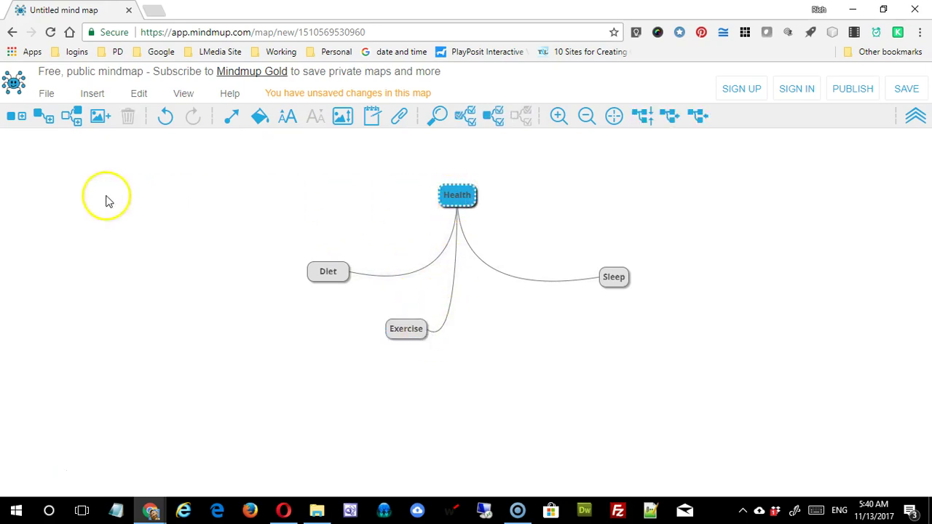
pyautogui.click(76, 119)
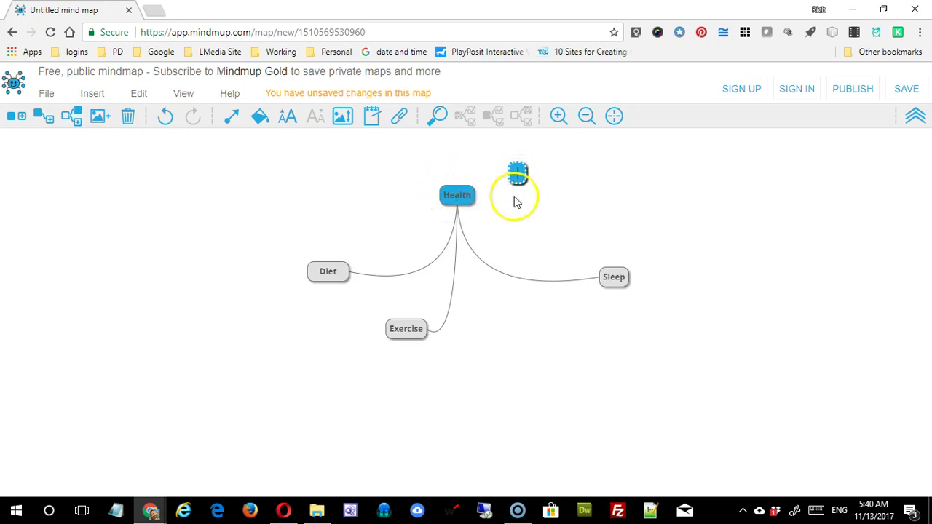
pyautogui.click(414, 332)
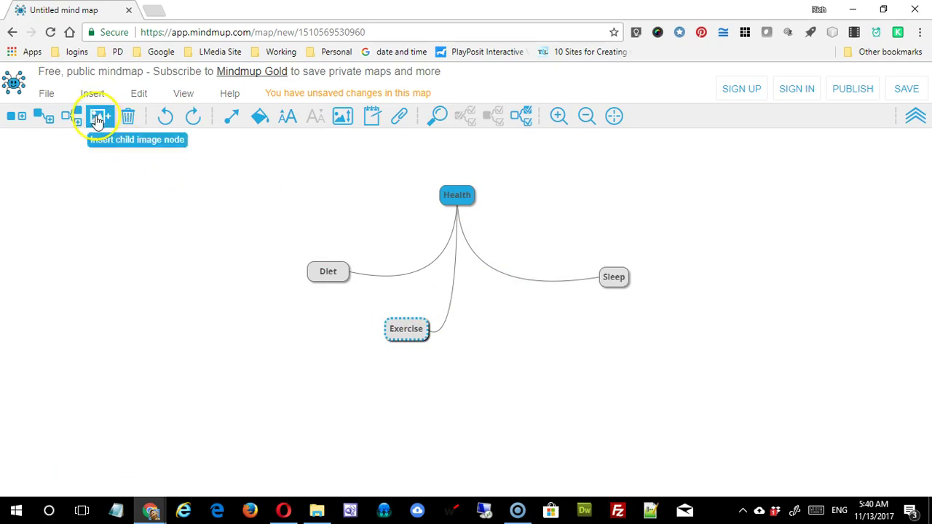
pyautogui.click(68, 120)
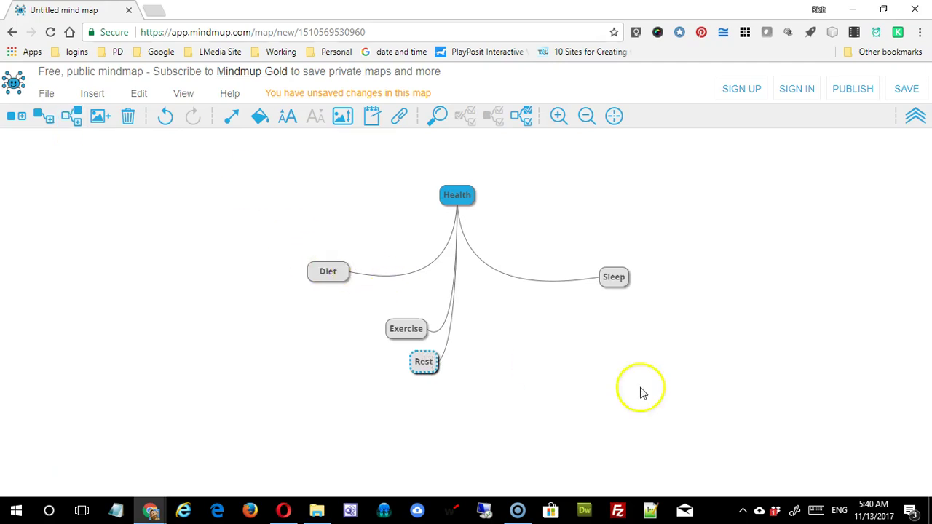
# - Widen the Rest and Exercise nodes and move Rest across to sit below Sleep
pyautogui.moveTo(426, 370); pyautogui.dragTo(533, 365)
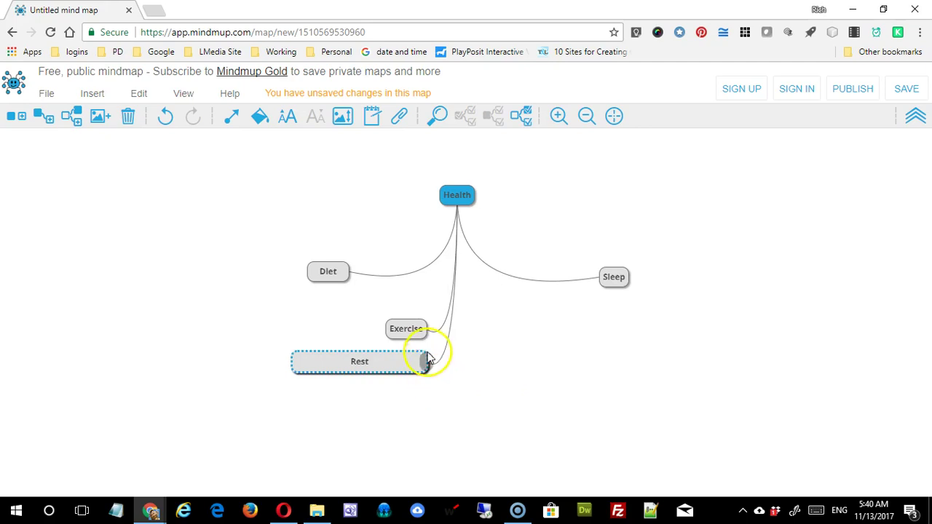
pyautogui.click(406, 328)
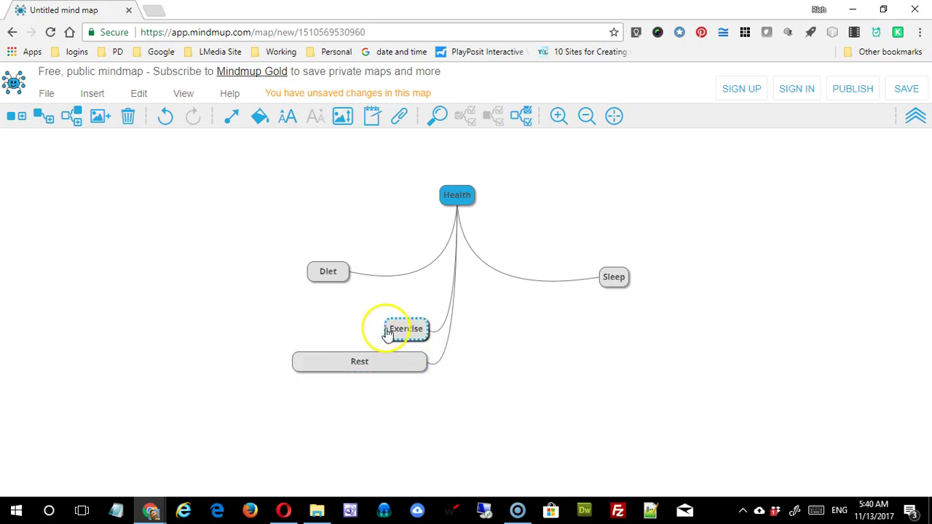
pyautogui.moveTo(426, 328); pyautogui.dragTo(494, 328)
pyautogui.moveTo(410, 368); pyautogui.dragTo(640, 320)
# - Widen the Sleep, Diet and Health nodes
pyautogui.click(611, 282)
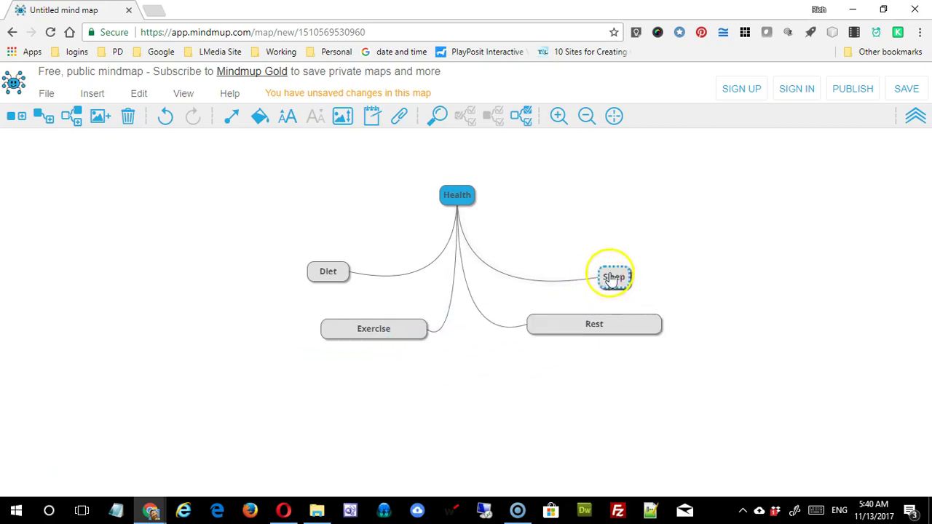
pyautogui.moveTo(629, 276); pyautogui.dragTo(682, 294)
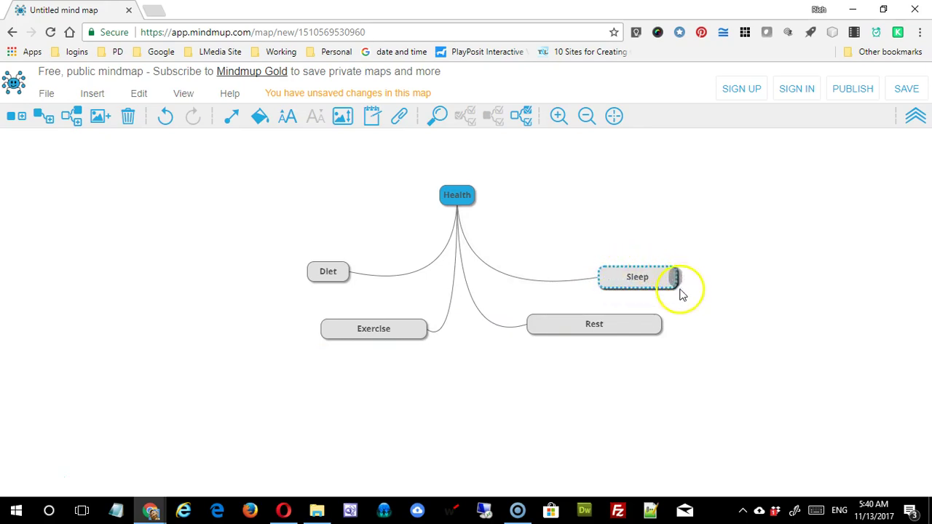
pyautogui.click(329, 272)
pyautogui.moveTo(352, 273); pyautogui.dragTo(395, 284)
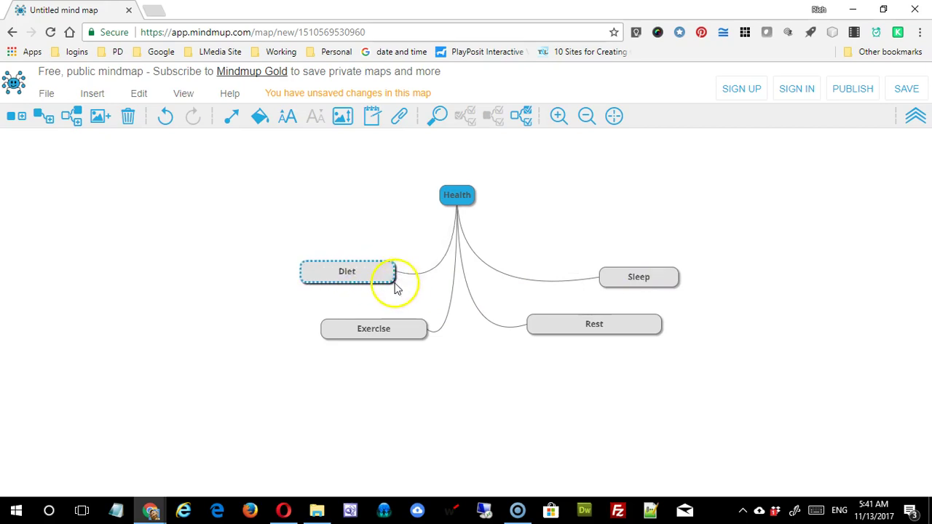
pyautogui.click(460, 195)
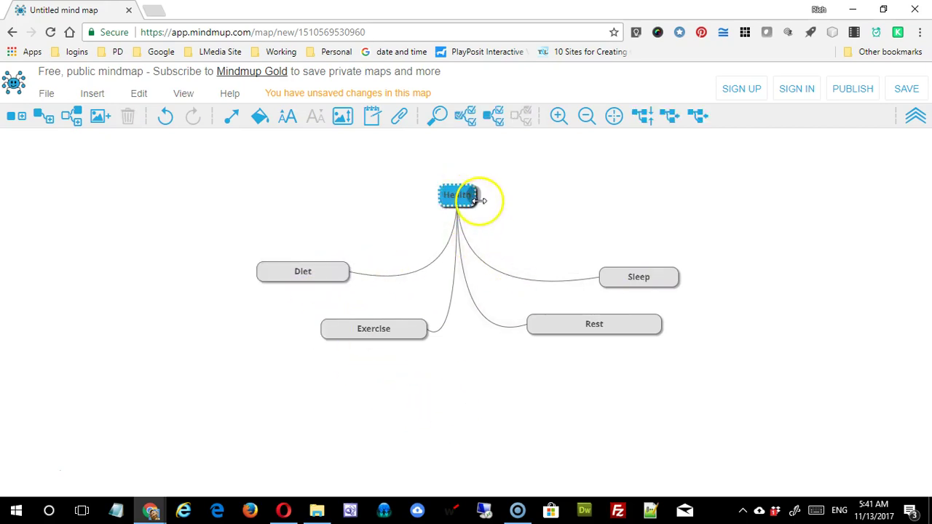
pyautogui.moveTo(474, 197); pyautogui.dragTo(543, 198)
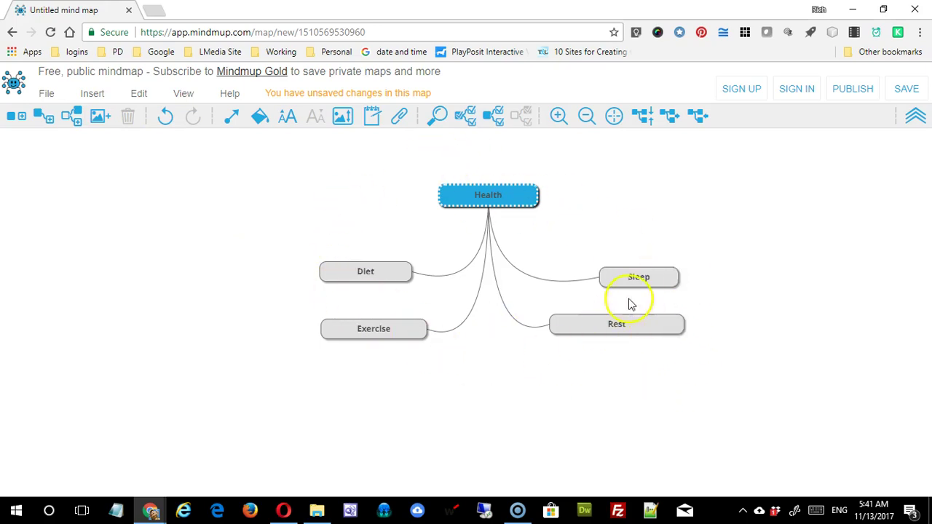
# - Label the connector between Health and Diet "thing 1" and move the Diet node farther out from Health
pyautogui.click(368, 278)
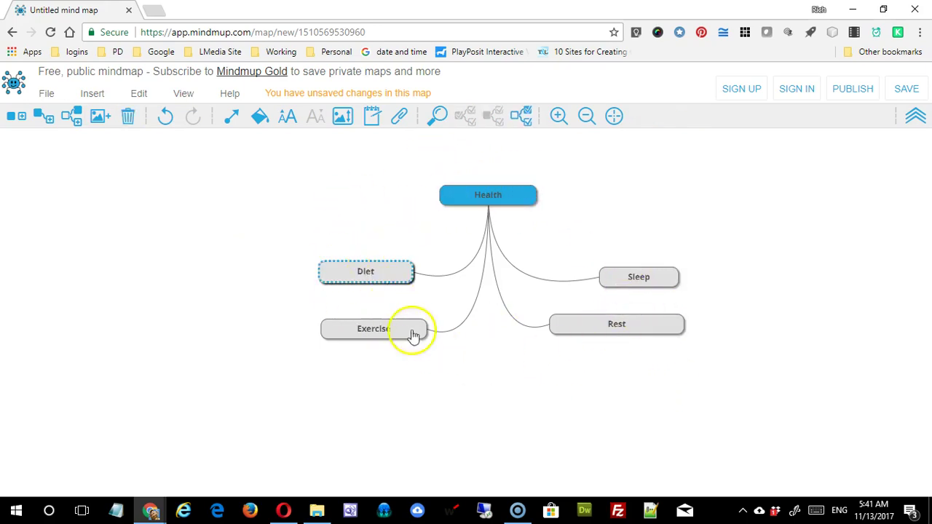
pyautogui.click(386, 337)
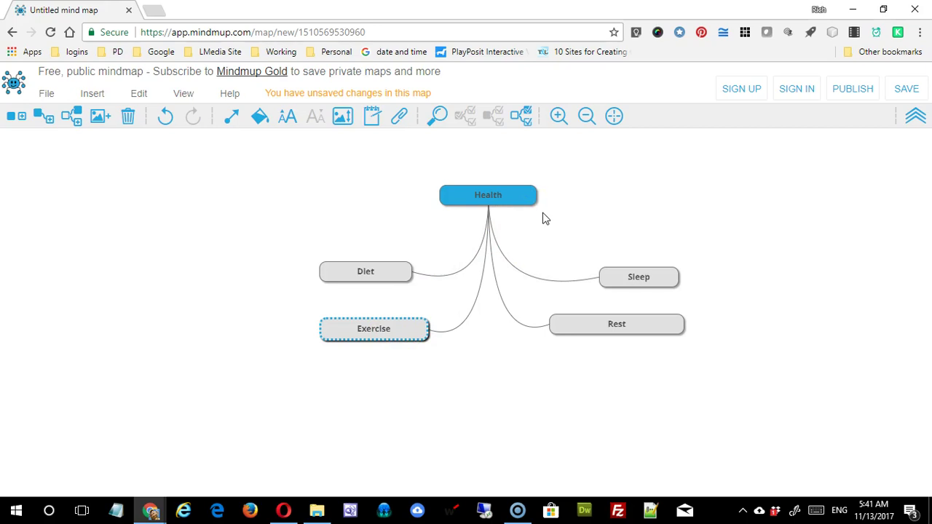
pyautogui.click(470, 307)
pyautogui.click(469, 265)
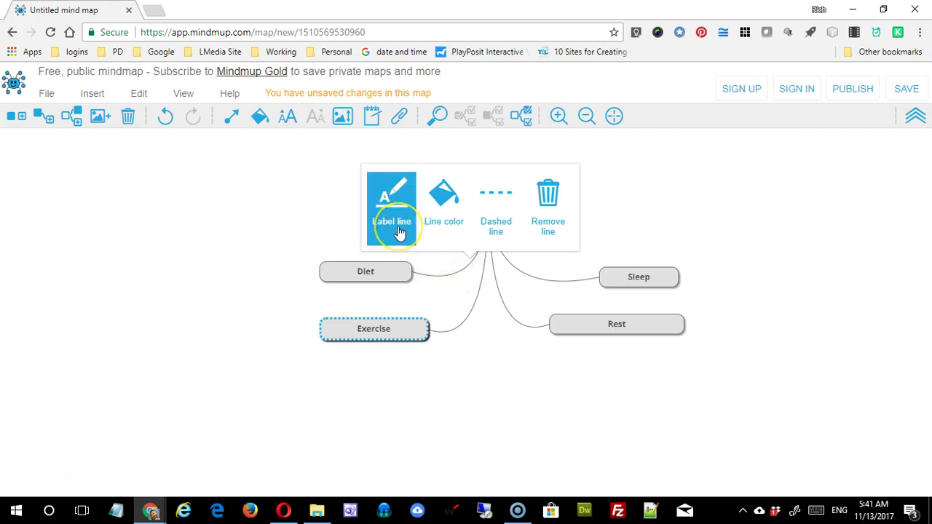
pyautogui.click(398, 232)
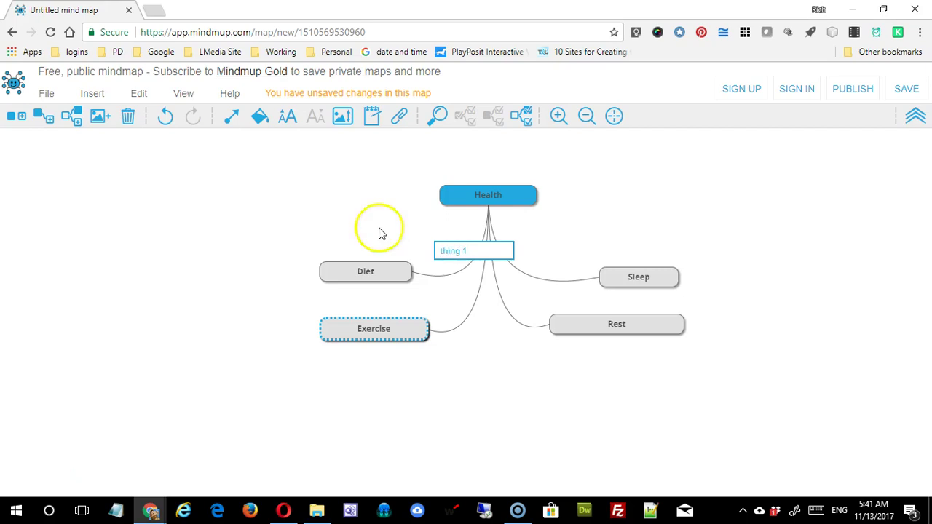
pyautogui.click(575, 387)
pyautogui.moveTo(391, 280); pyautogui.dragTo(280, 258)
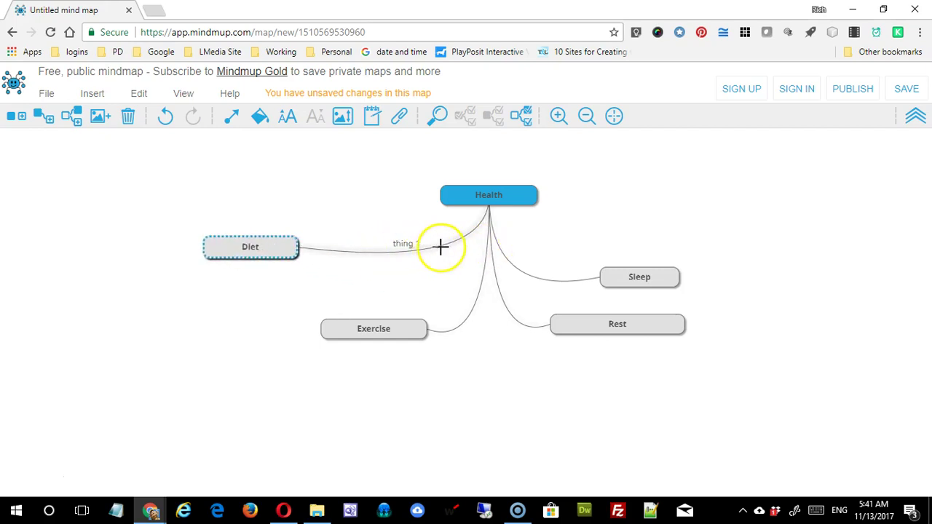
# - Color the connector between Health and Rest sea green
pyautogui.click(512, 261)
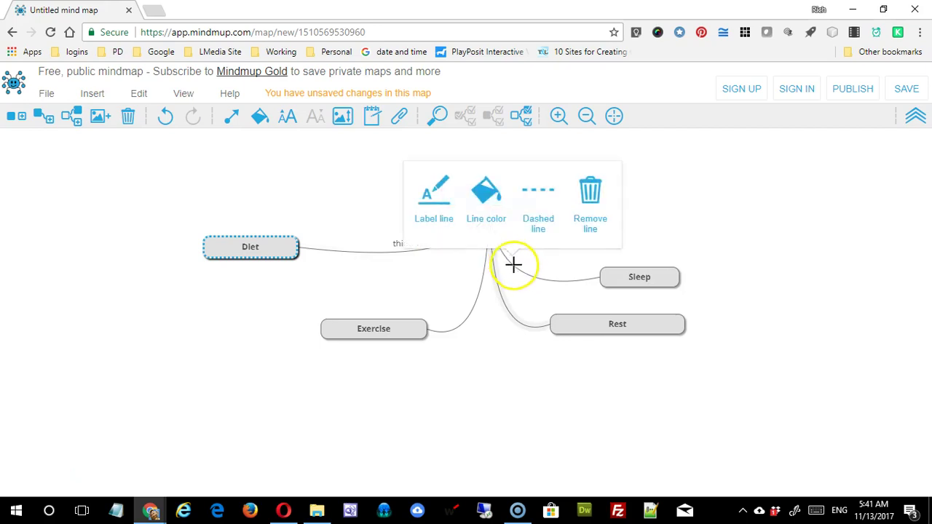
pyautogui.click(497, 228)
pyautogui.click(466, 240)
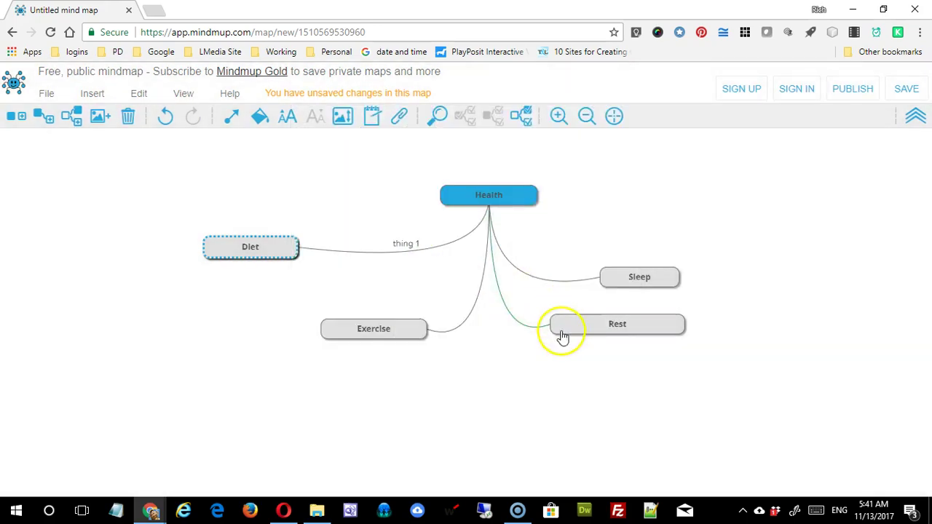
# - Color the connector between Health and Sleep bright green
pyautogui.click(547, 282)
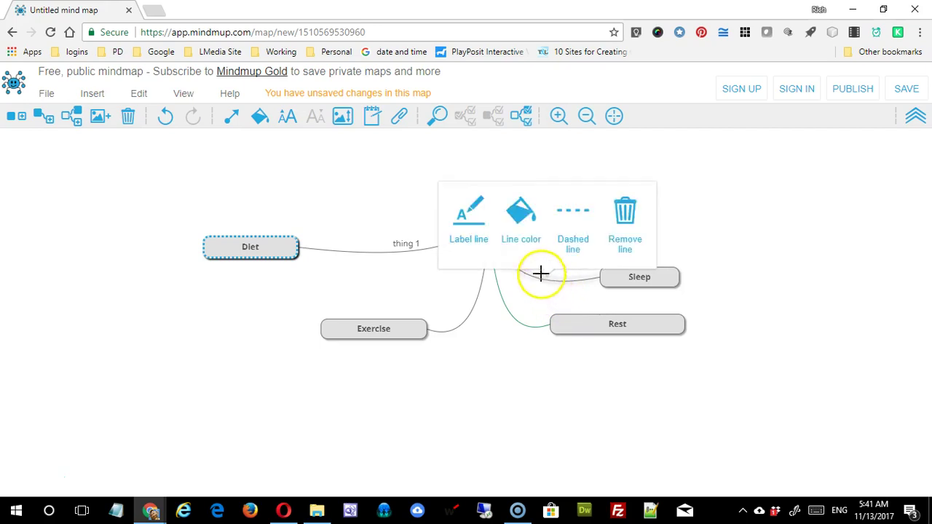
pyautogui.click(526, 250)
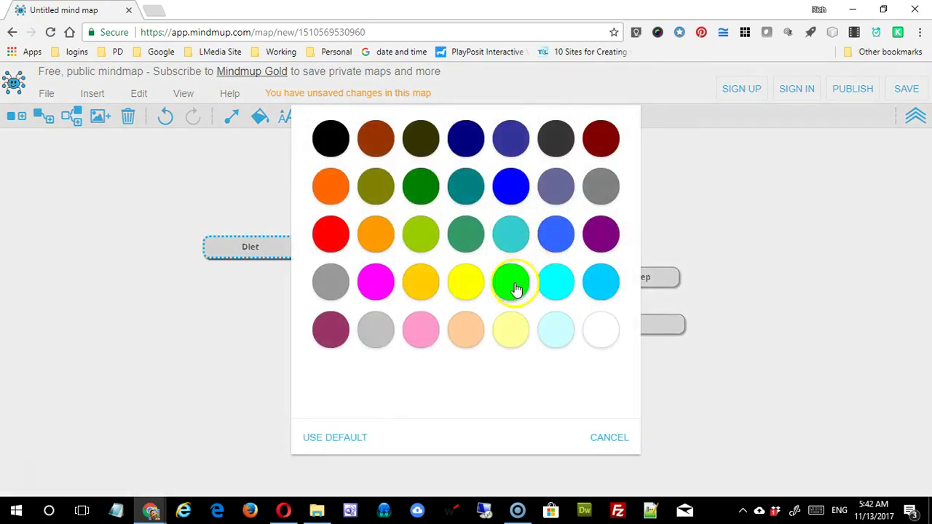
pyautogui.click(514, 285)
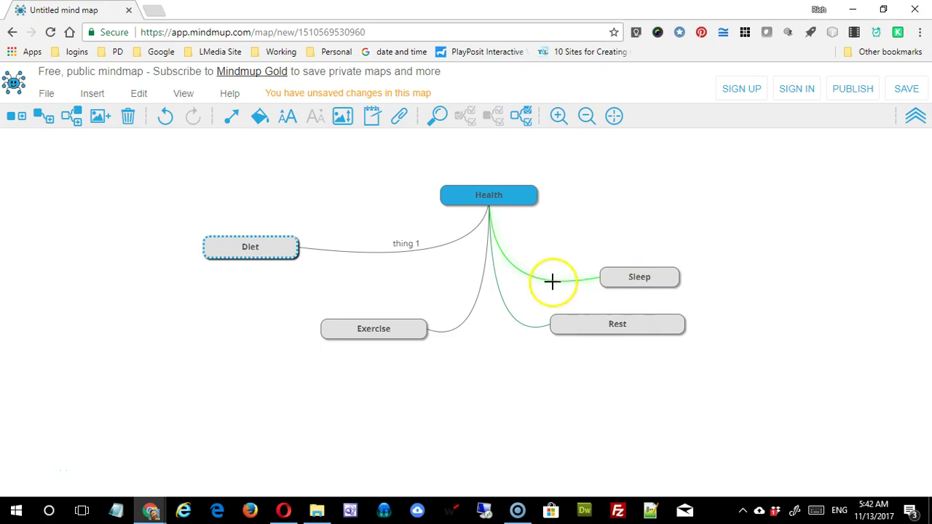
# - Try a dashed style on the Health–Sleep connector and return it to a solid line
pyautogui.click(552, 282)
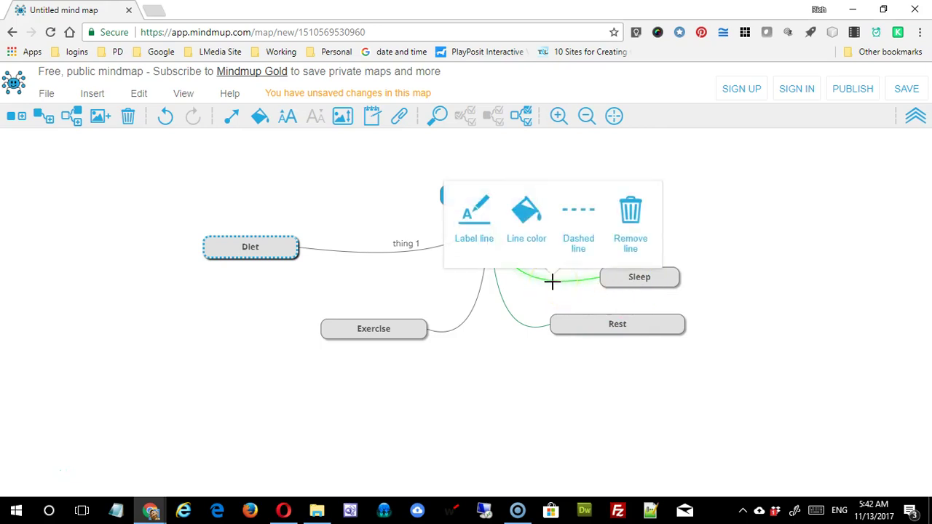
pyautogui.click(591, 242)
pyautogui.click(559, 282)
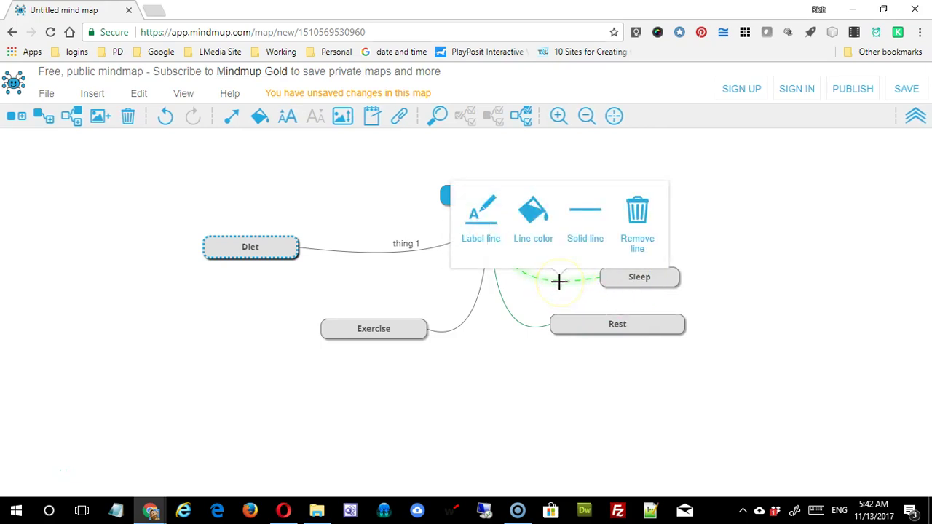
pyautogui.click(580, 247)
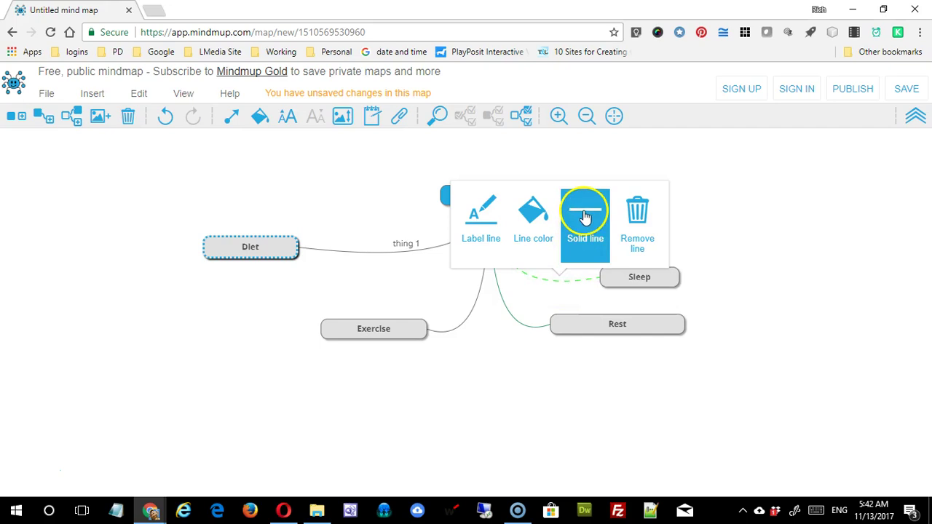
pyautogui.click(629, 283)
pyautogui.click(552, 281)
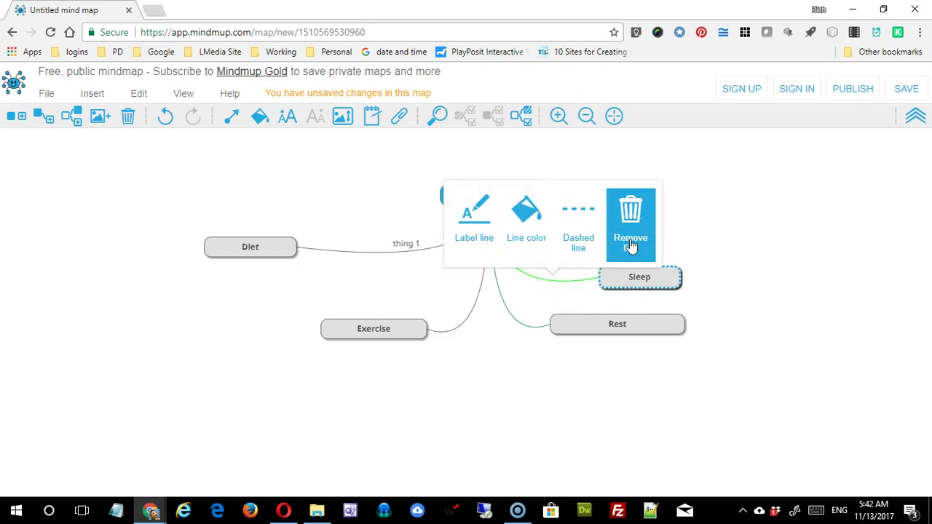
pyautogui.click(525, 374)
# - Fill the Exercise node with orange
pyautogui.click(368, 335)
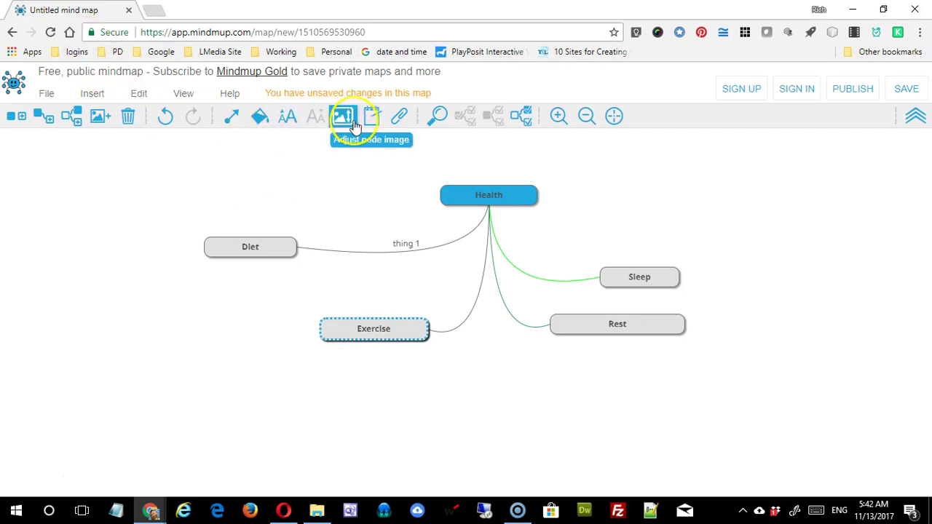
pyautogui.click(260, 116)
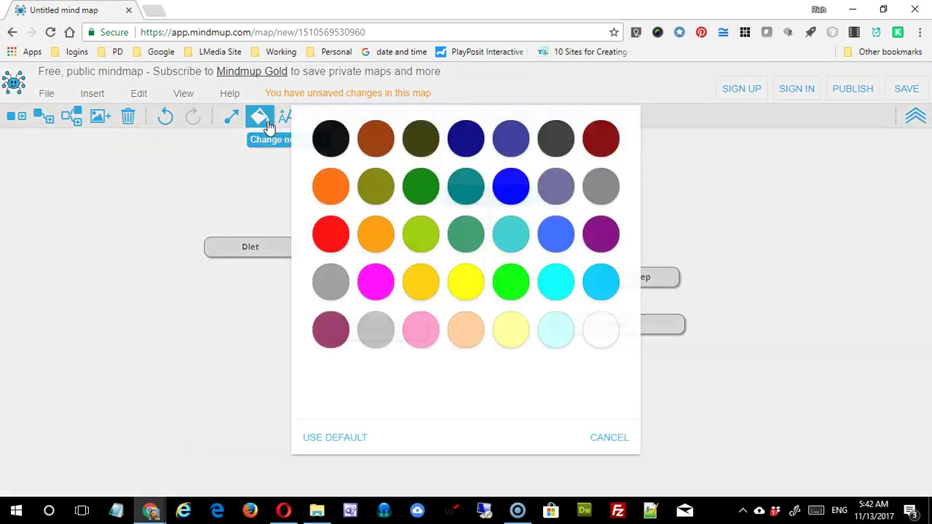
pyautogui.click(372, 234)
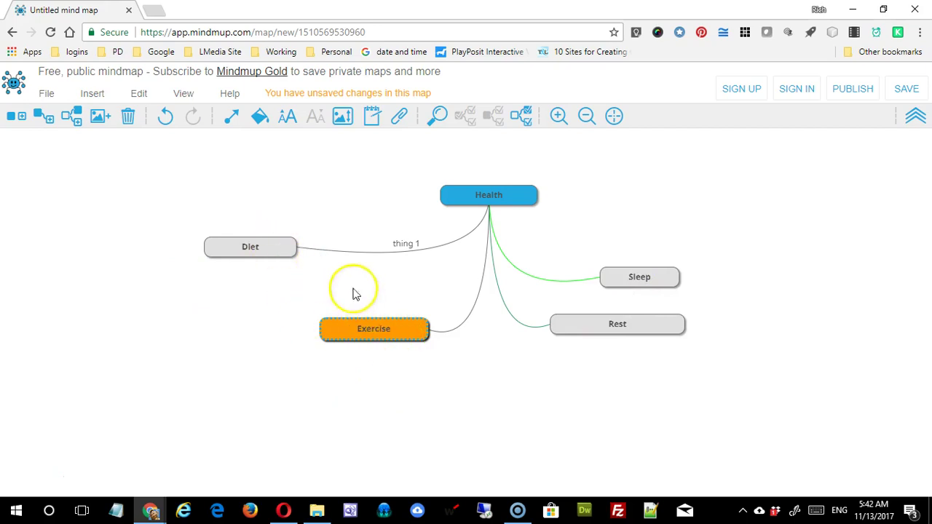
# - Enlarge the Exercise node's font by several sizes until the text nearly fills the node's width
pyautogui.click(286, 119)
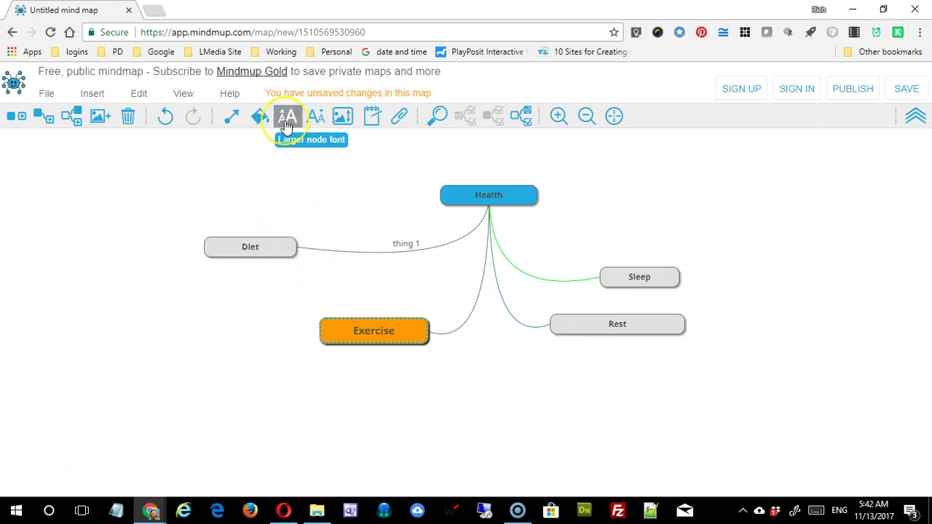
pyautogui.click(288, 124)
pyautogui.click(287, 124)
pyautogui.click(287, 124)
pyautogui.click(288, 124)
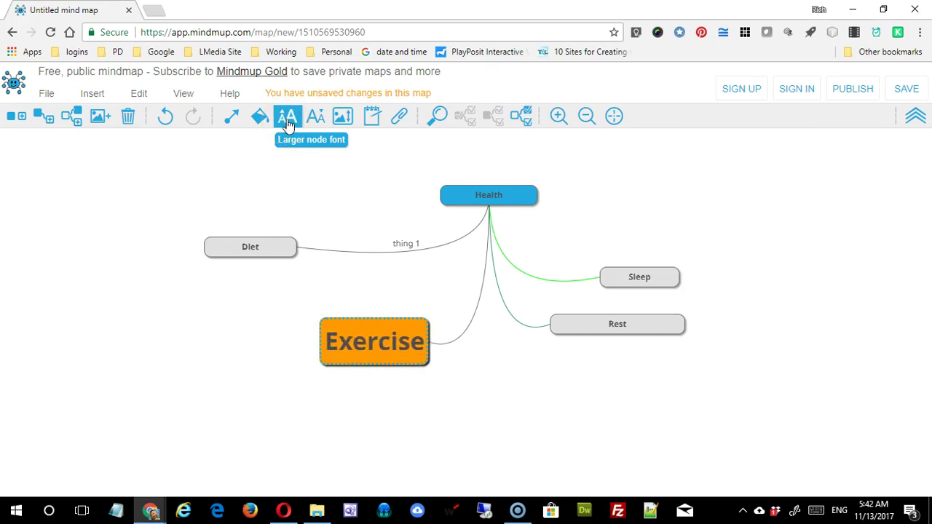
# - Reduce the Exercise node's font to a moderate size, still somewhat larger than the other nodes' text
pyautogui.click(314, 122)
pyautogui.click(314, 121)
pyautogui.click(314, 121)
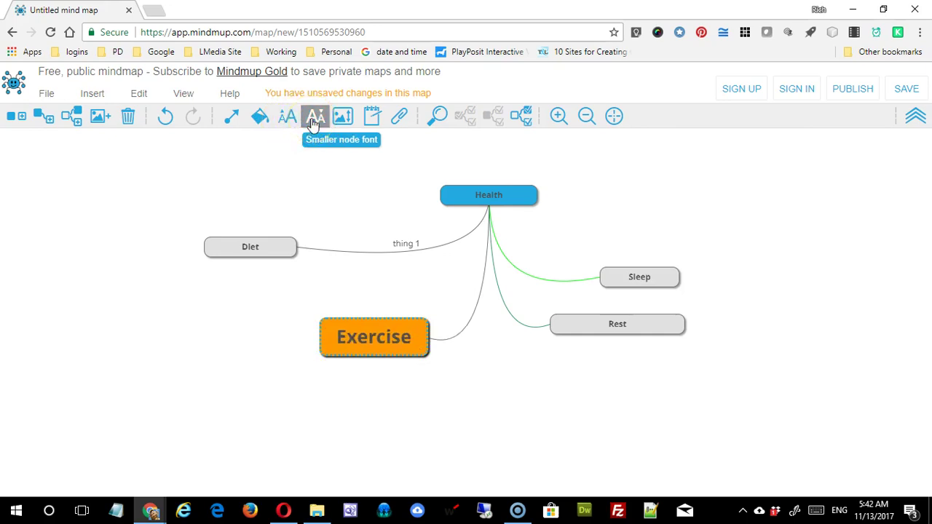
pyautogui.click(314, 121)
pyautogui.click(314, 122)
pyautogui.click(314, 122)
pyautogui.click(287, 116)
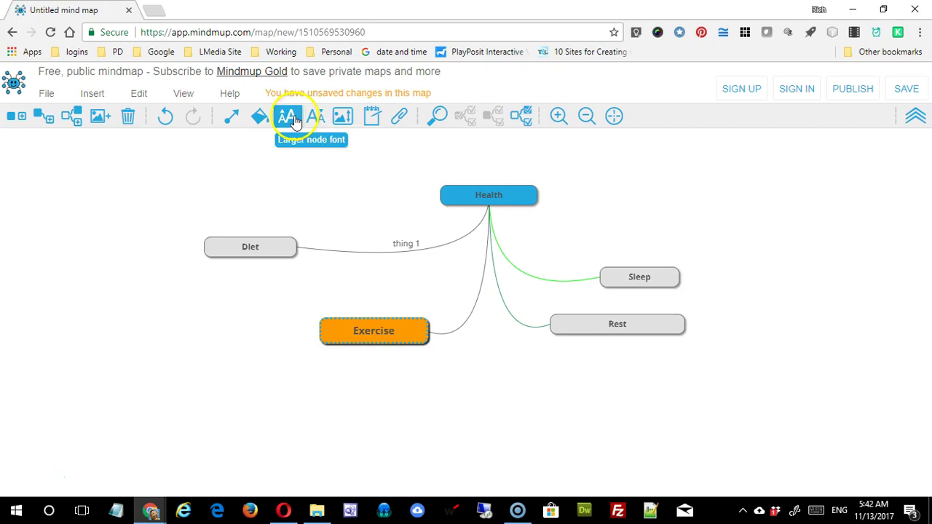
pyautogui.click(345, 120)
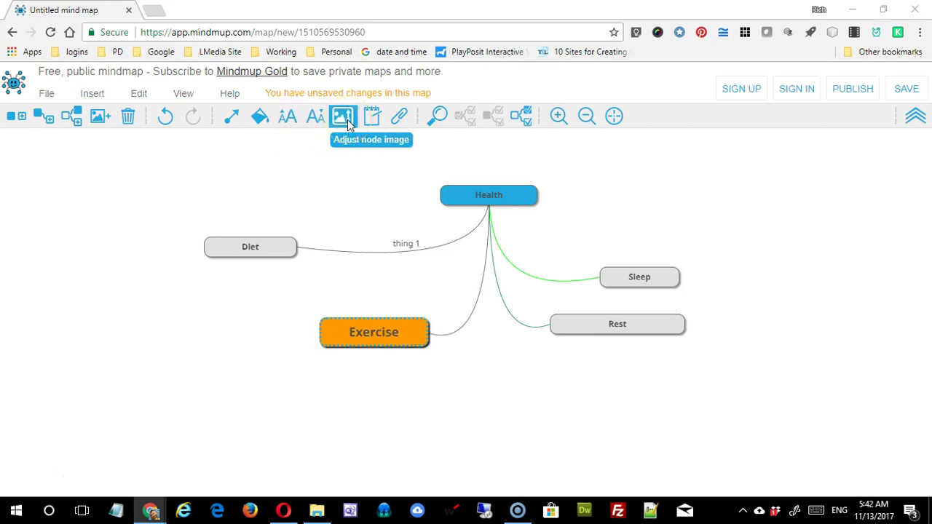
pyautogui.click(374, 342)
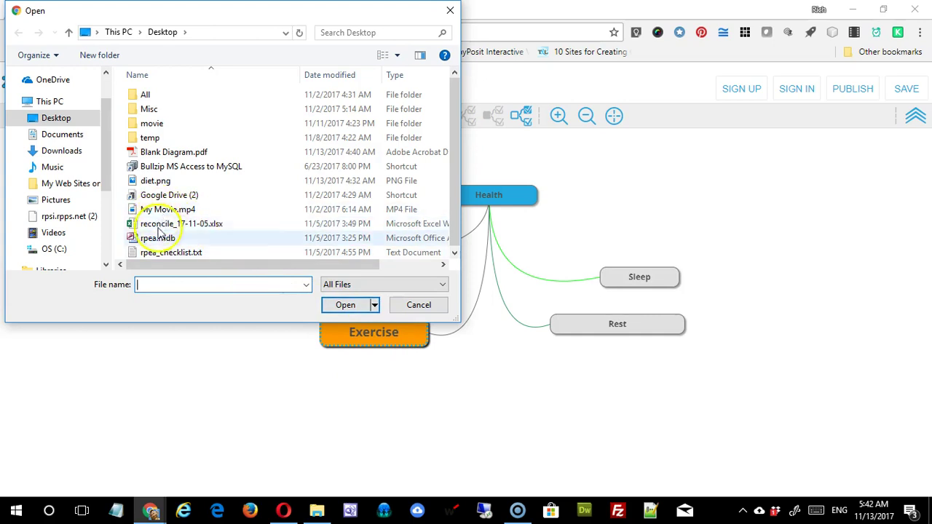
pyautogui.click(399, 308)
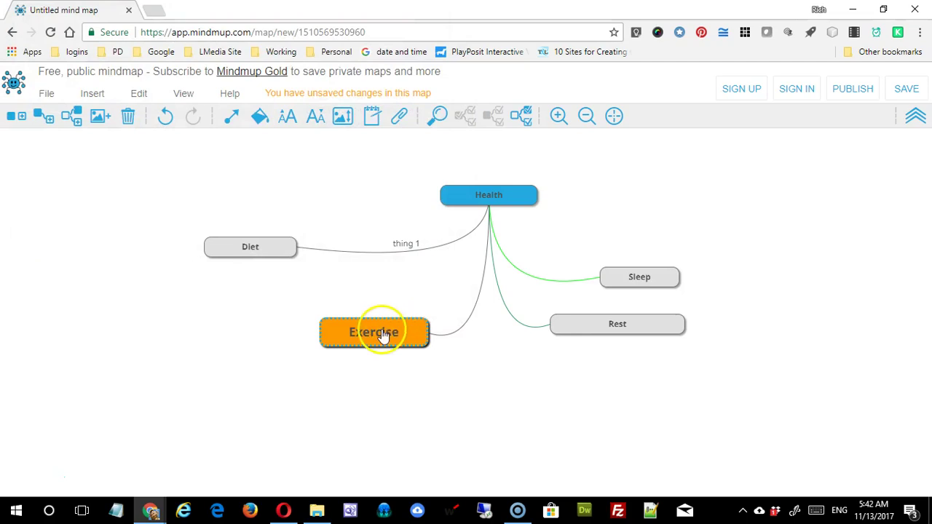
pyautogui.click(380, 337)
pyautogui.click(345, 119)
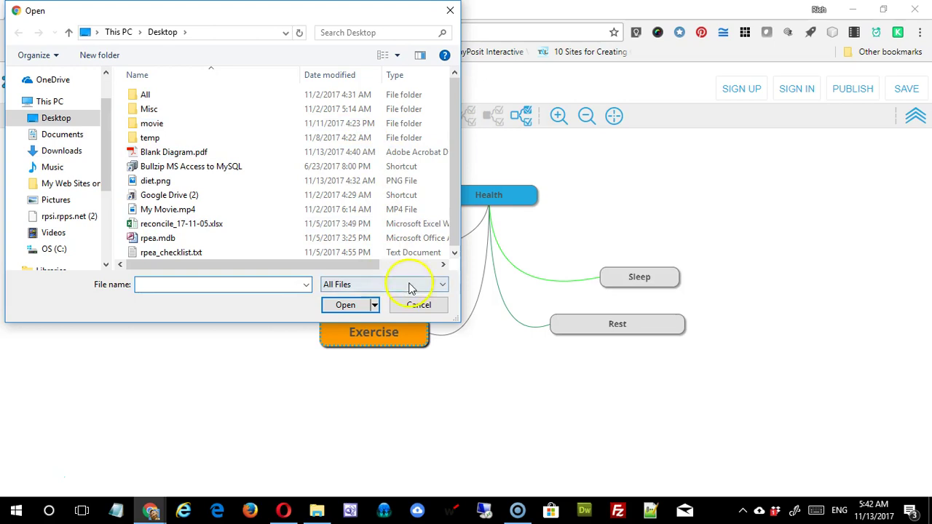
pyautogui.click(417, 304)
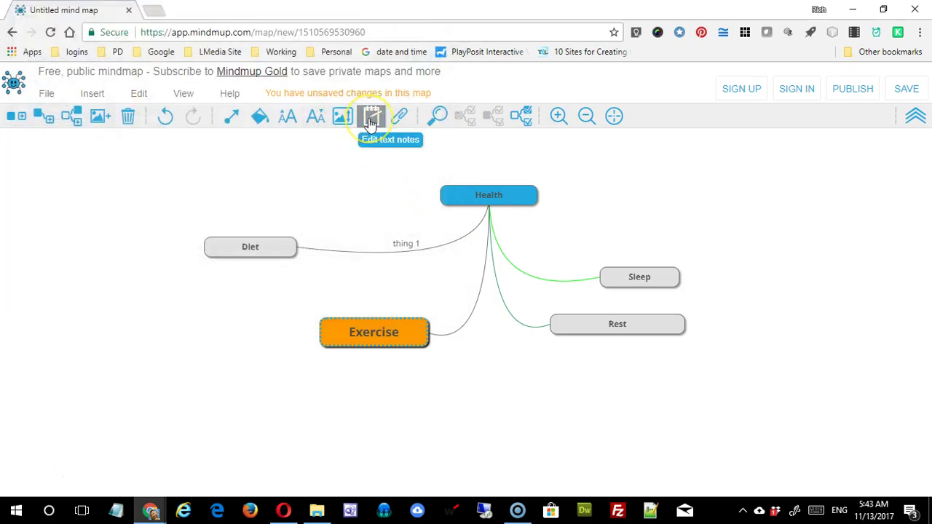
# - Attach a text note to the Exercise node reading "Exercise is very important."
pyautogui.click(371, 123)
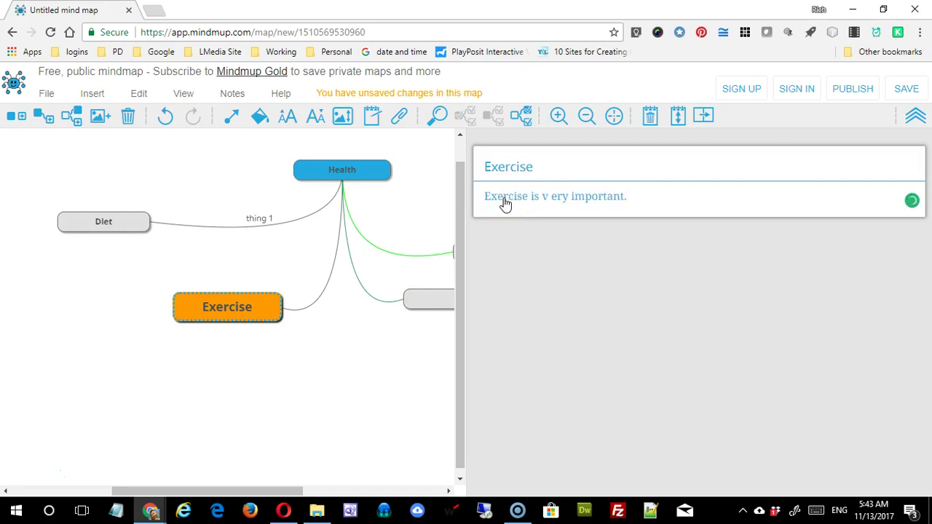
pyautogui.click(552, 202)
pyautogui.press('BackSpace')
pyautogui.moveTo(558, 204)
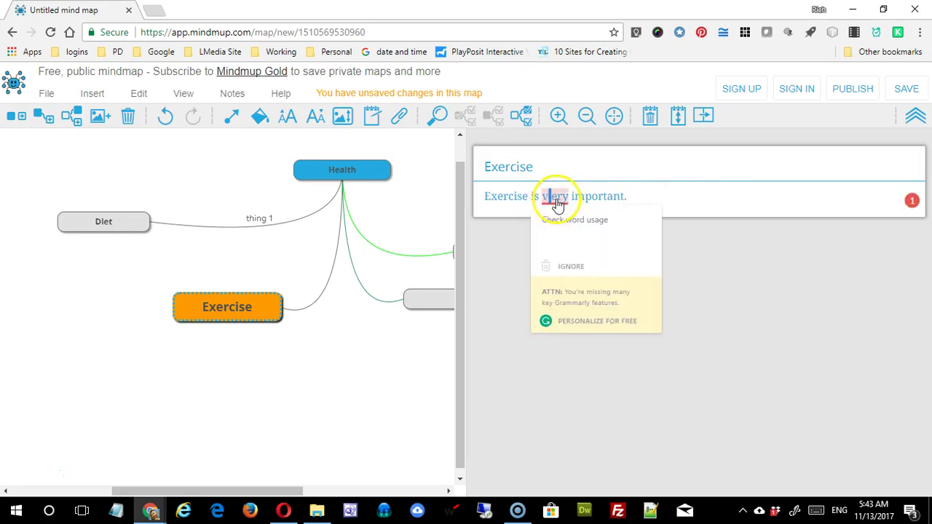
pyautogui.click(547, 236)
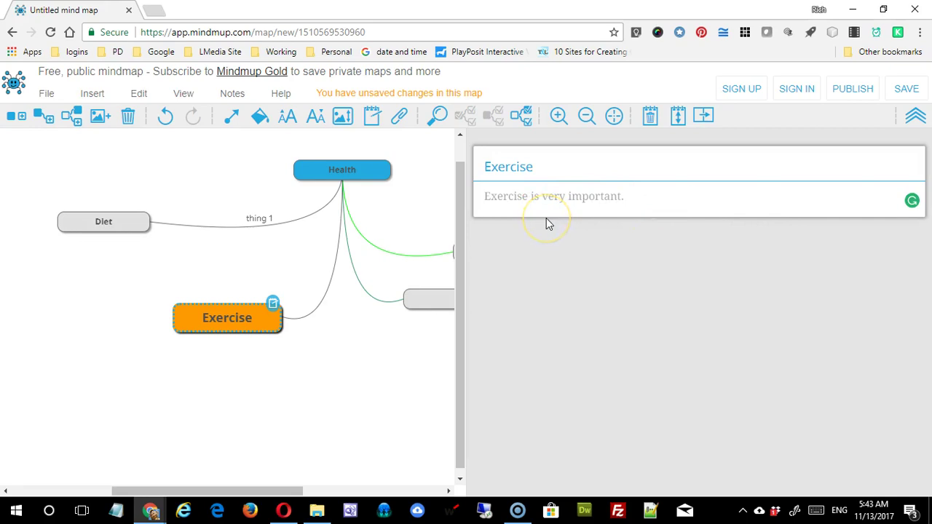
pyautogui.click(547, 232)
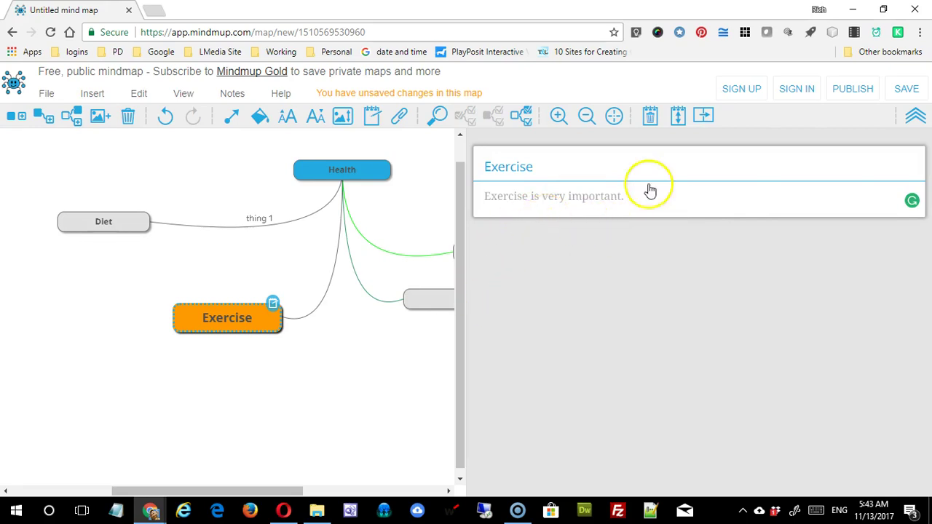
# - Collapse the page header, open the Exercise note from its node marker, and restore the header
pyautogui.click(913, 116)
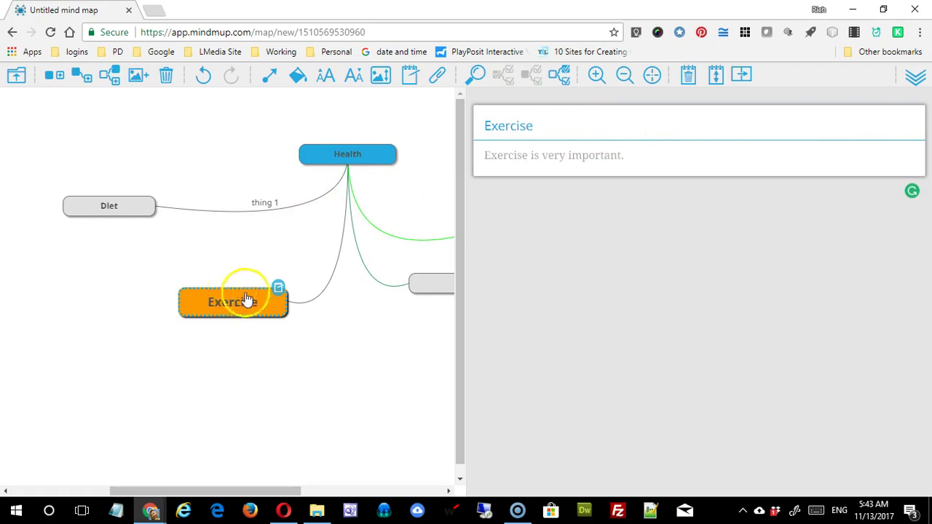
pyautogui.click(277, 289)
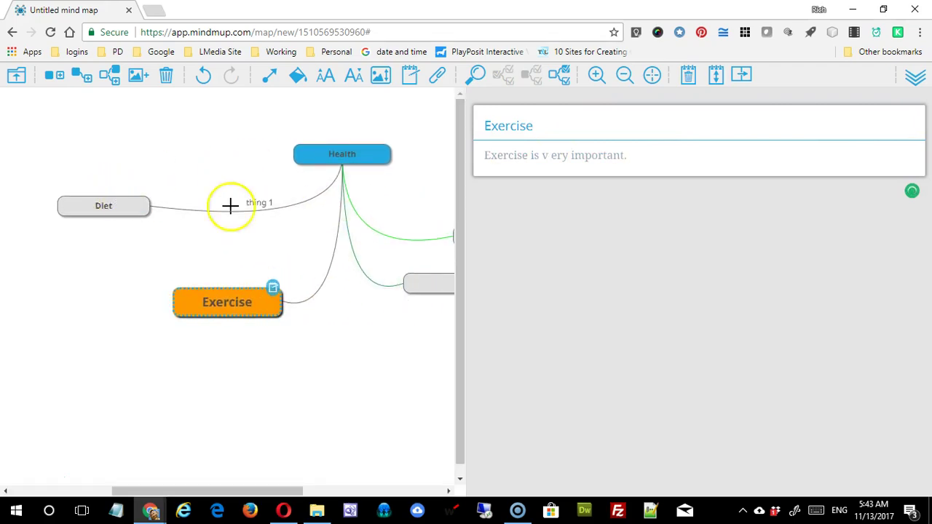
pyautogui.click(916, 76)
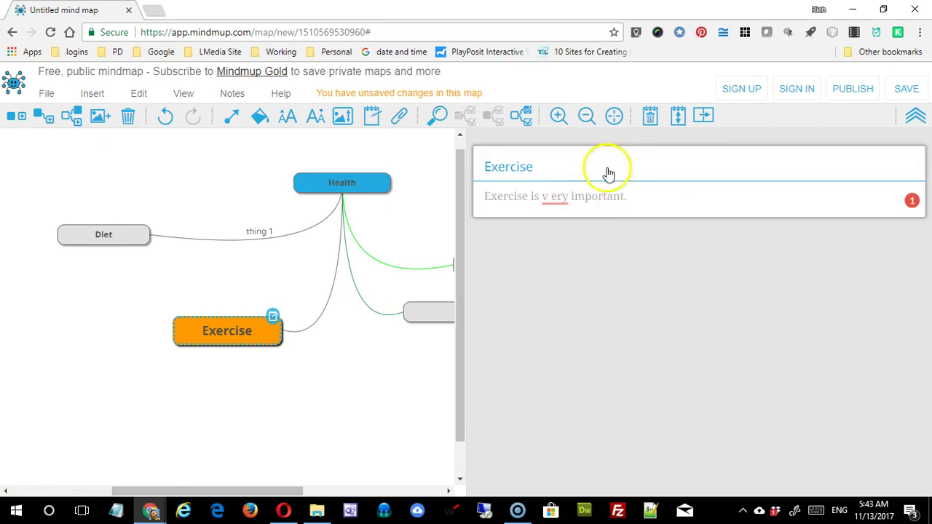
# - Correct the misspelled word to "very" in the Exercise note using the suggested spelling, and close the notes view
pyautogui.click(552, 198)
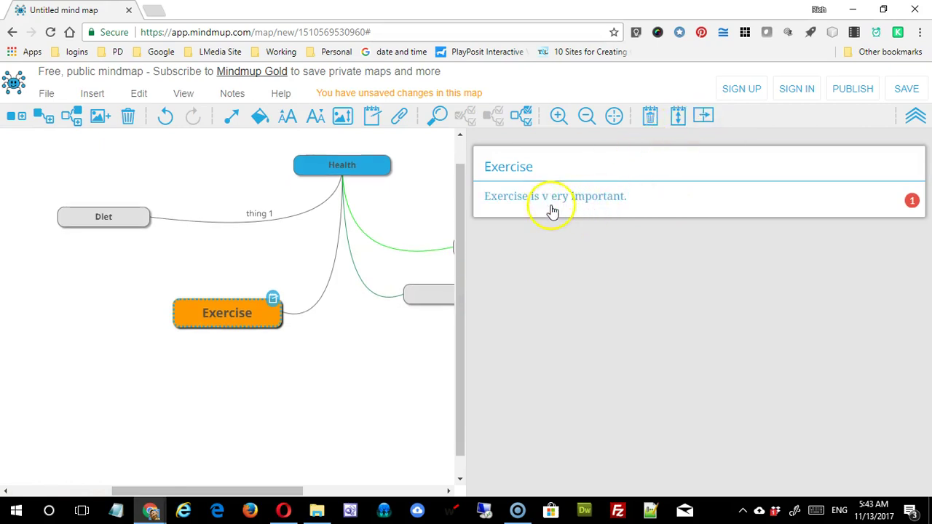
pyautogui.doubleClick(555, 198)
pyautogui.rightClick(551, 203)
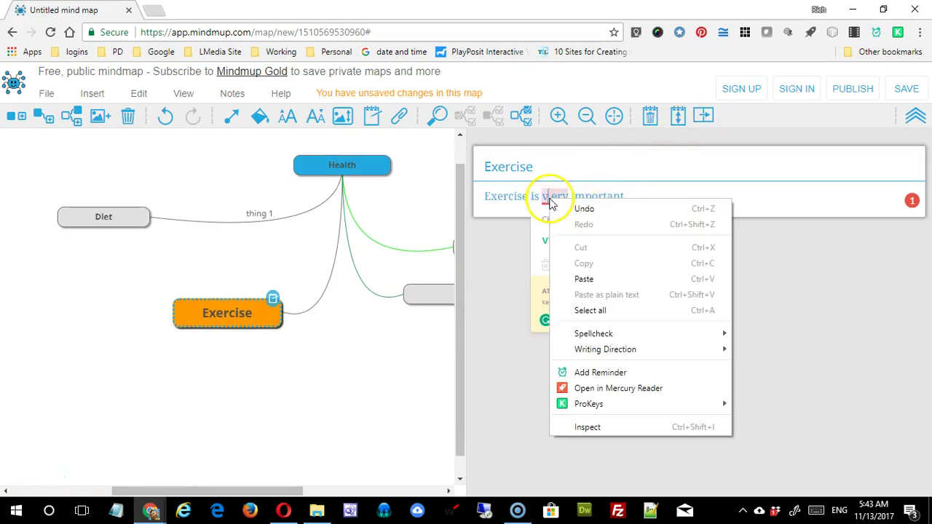
pyautogui.click(543, 243)
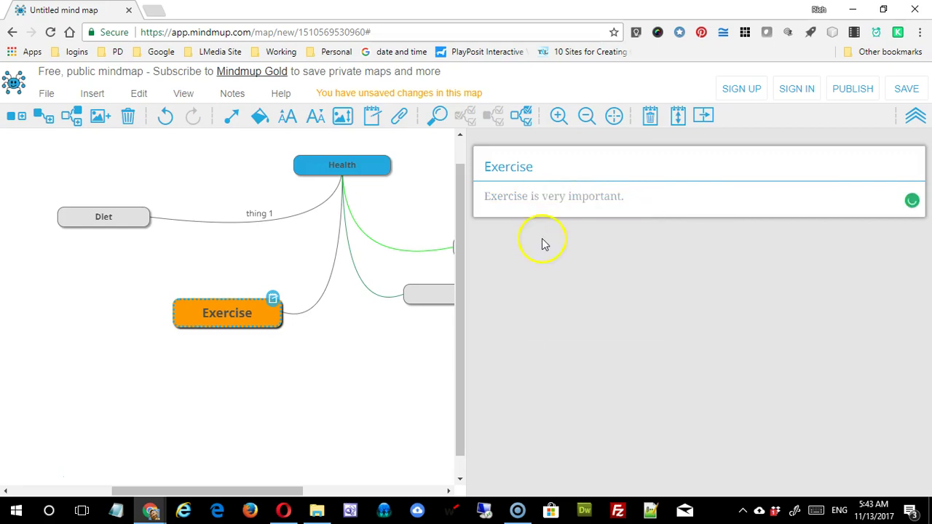
pyautogui.click(704, 118)
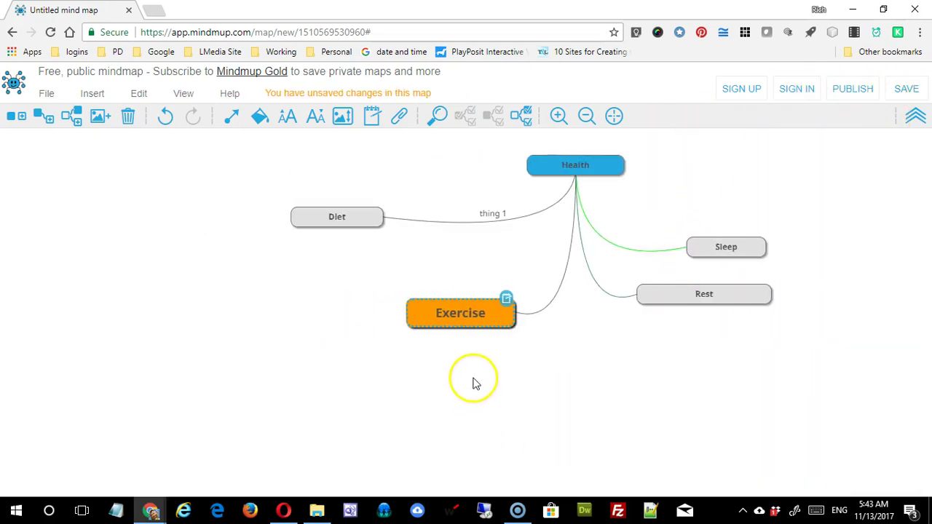
# - Try to attach a file to the Diet node, and open and dismiss the node search
pyautogui.click(357, 221)
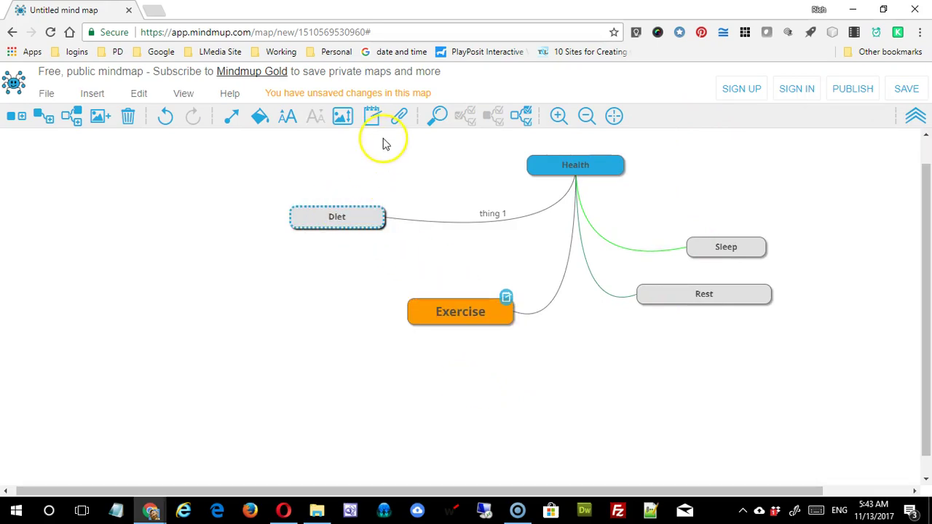
pyautogui.click(401, 121)
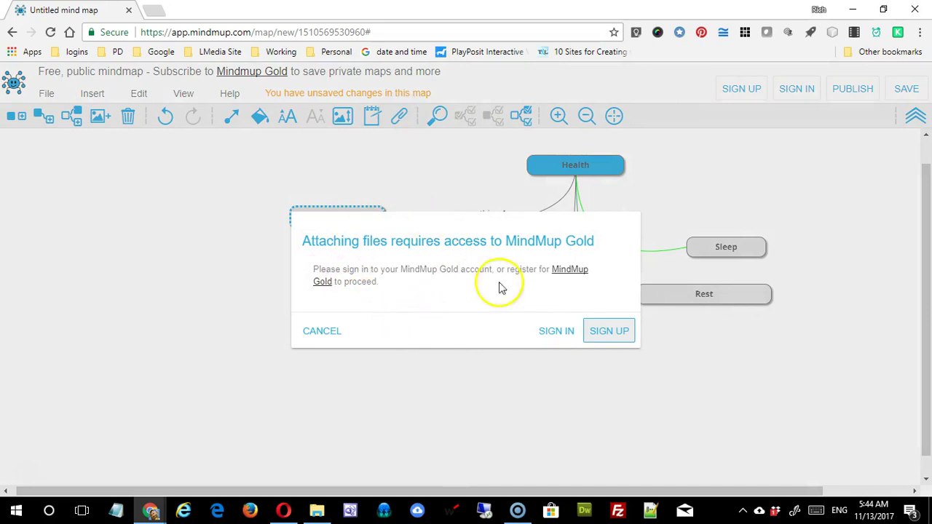
pyautogui.click(313, 328)
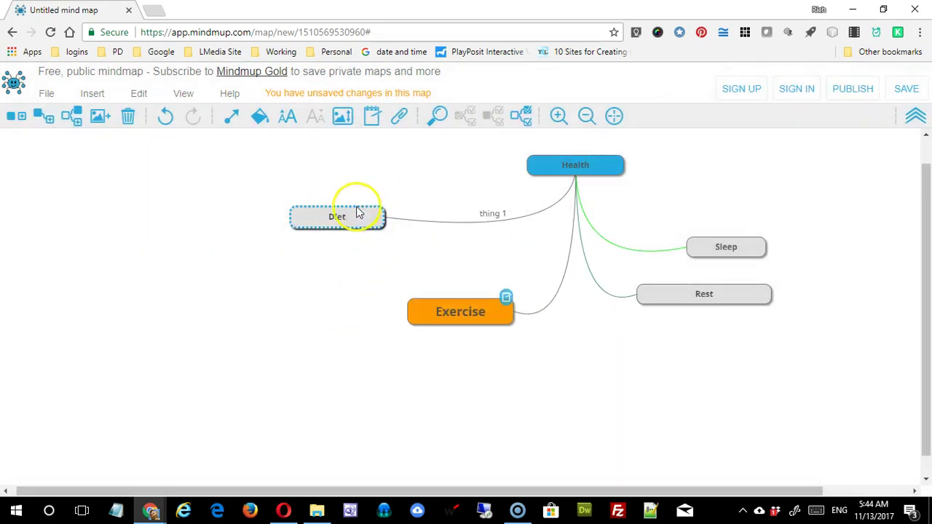
pyautogui.click(437, 120)
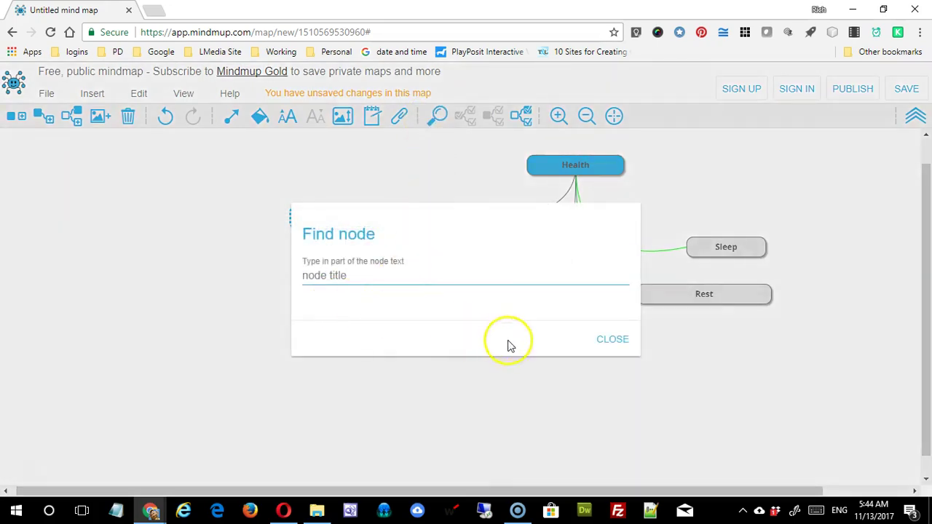
pyautogui.click(611, 339)
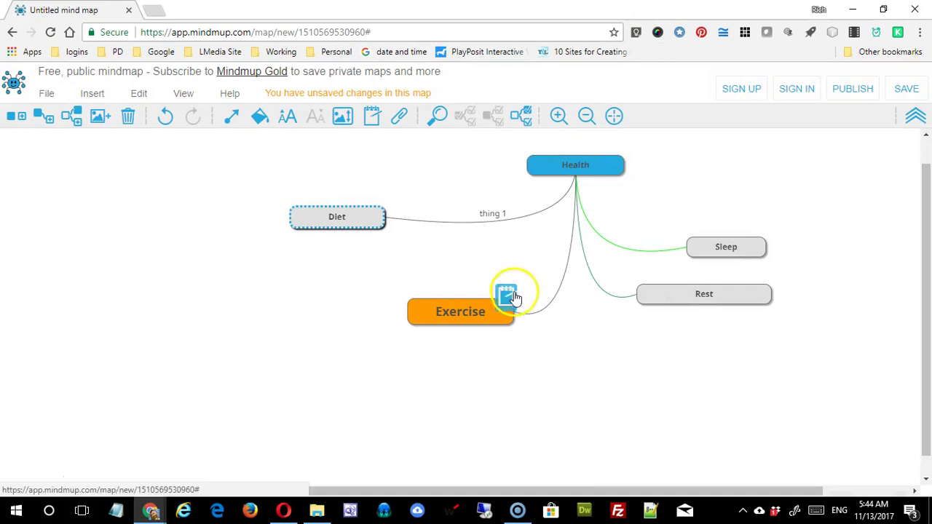
# - Select the Diet, Exercise, Sleep and Rest nodes together and look over the available node editing and selection commands
pyautogui.click(521, 120)
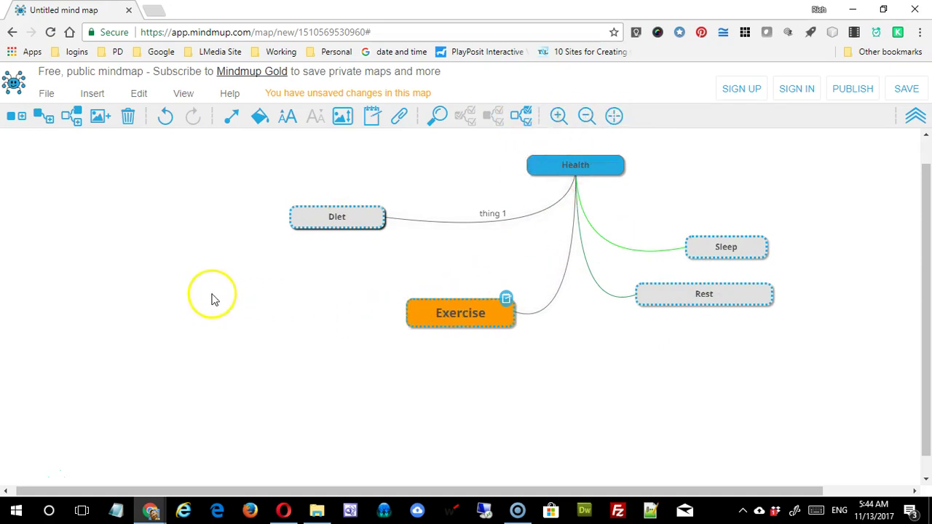
pyautogui.click(142, 99)
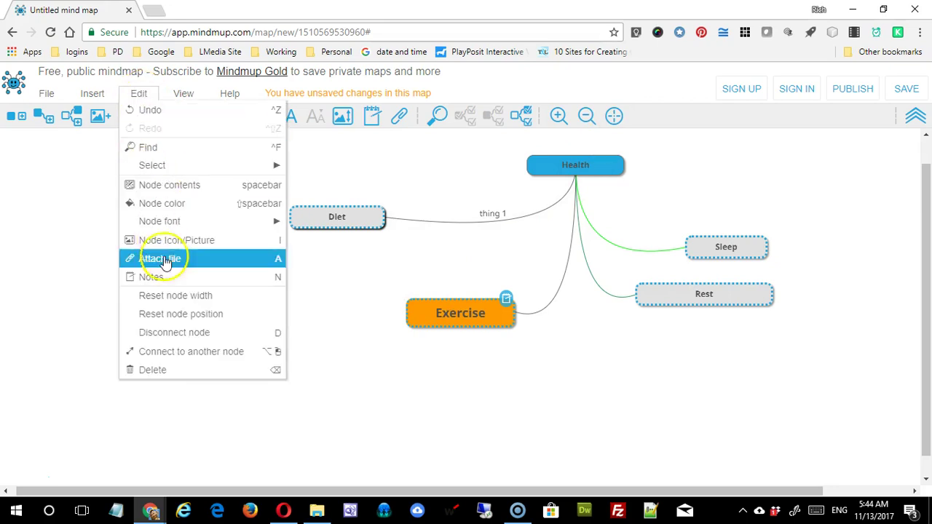
pyautogui.moveTo(159, 174)
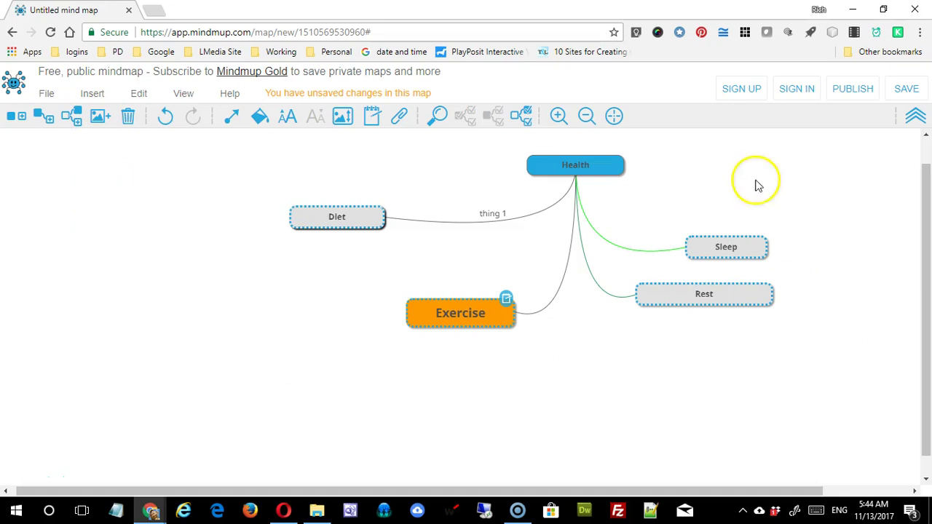
# - Move the Exercise node slightly left and down on the map
pyautogui.moveTo(468, 314); pyautogui.dragTo(437, 309)
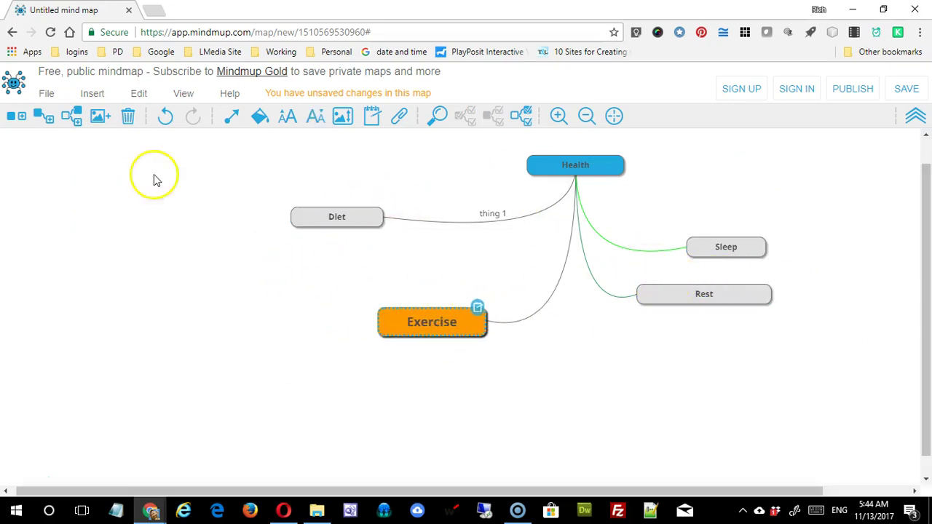
# - Review the image export settings for format, scale and background, cancel the export, and look over the other download formats
pyautogui.click(46, 94)
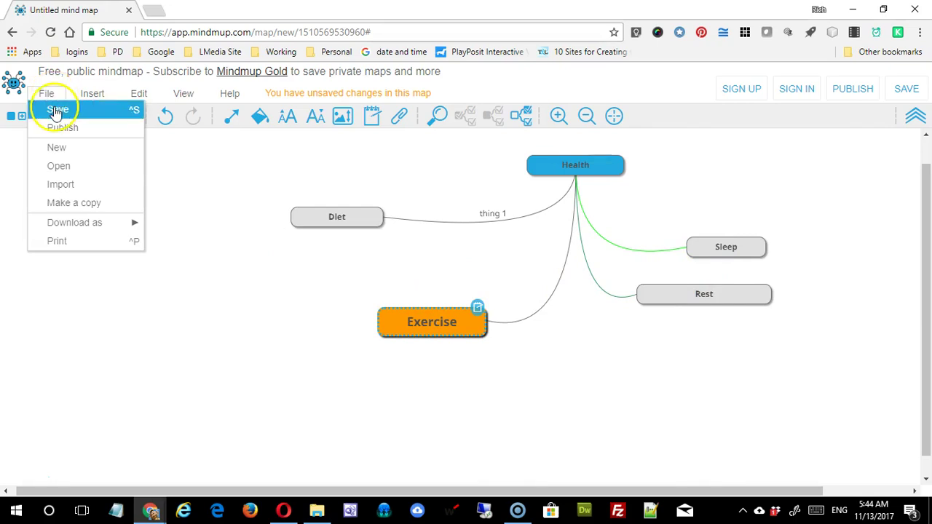
pyautogui.moveTo(81, 226)
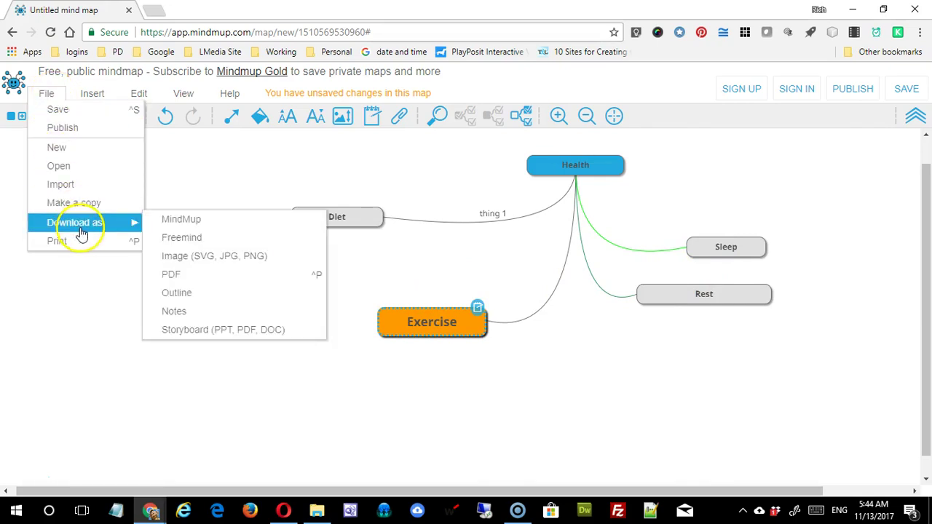
pyautogui.click(222, 264)
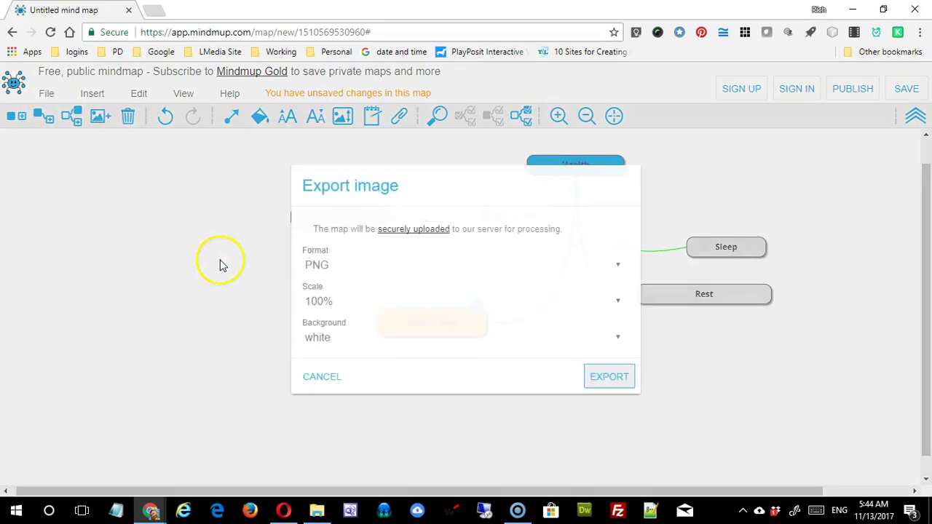
pyautogui.click(618, 270)
pyautogui.click(616, 281)
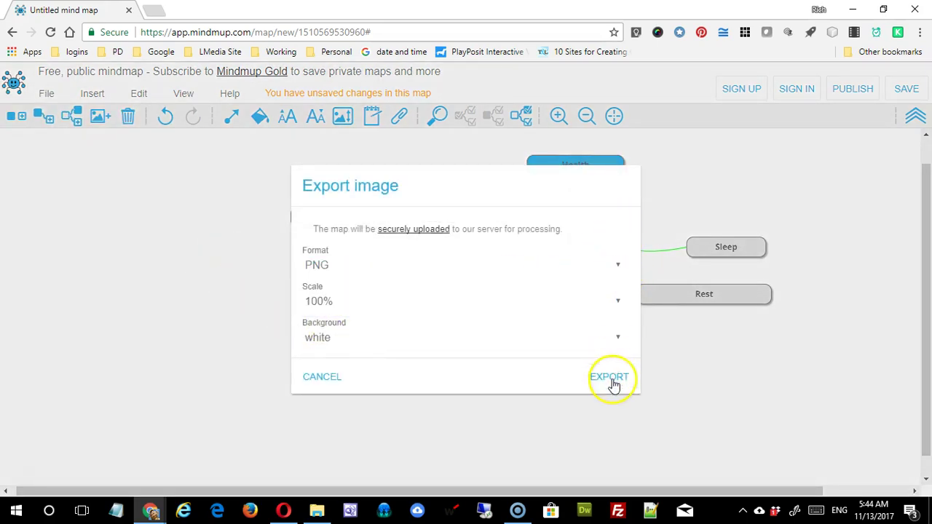
pyautogui.click(321, 377)
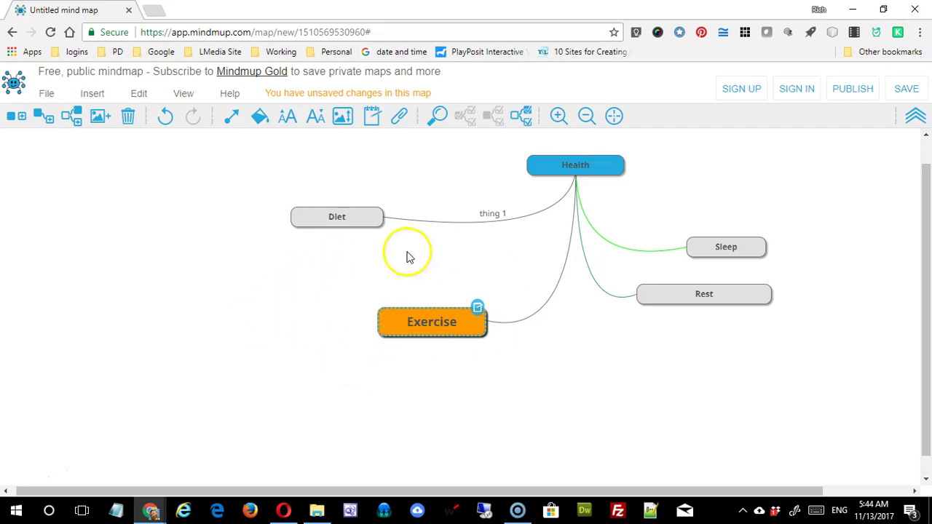
pyautogui.click(46, 93)
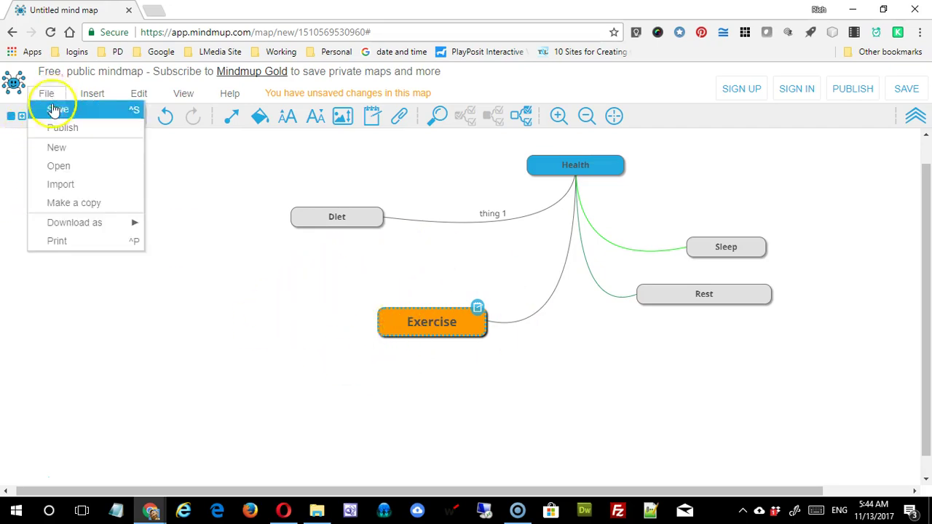
pyautogui.moveTo(65, 226)
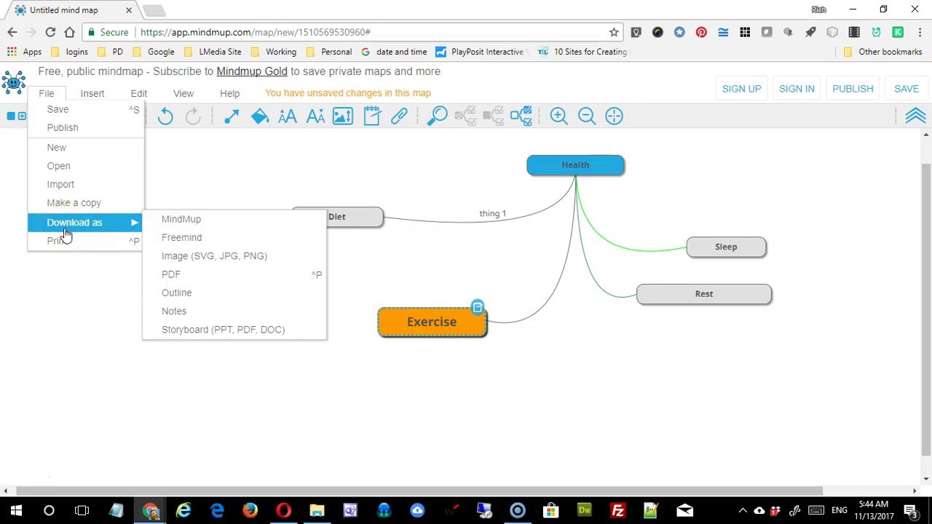
pyautogui.click(221, 270)
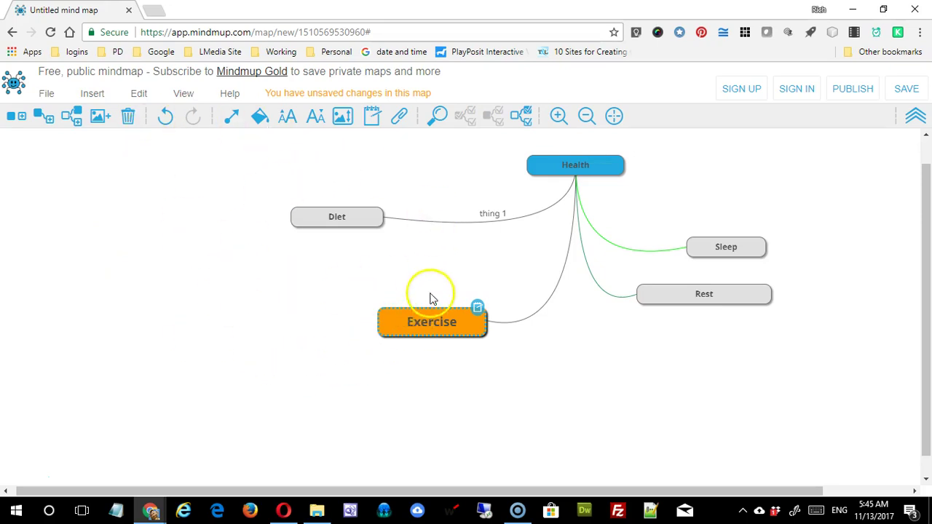
# - Move the Diet node to the right, closer to the Health node
pyautogui.moveTo(337, 217); pyautogui.dragTo(402, 214)
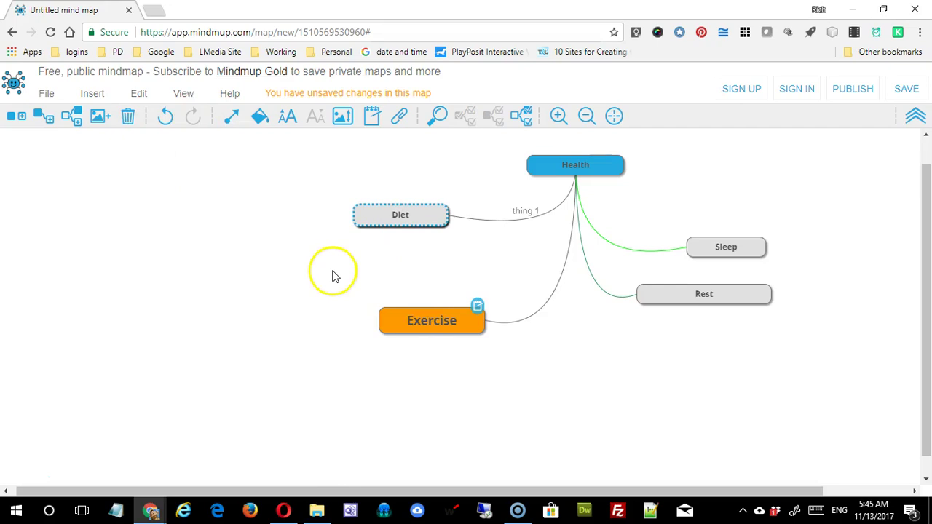